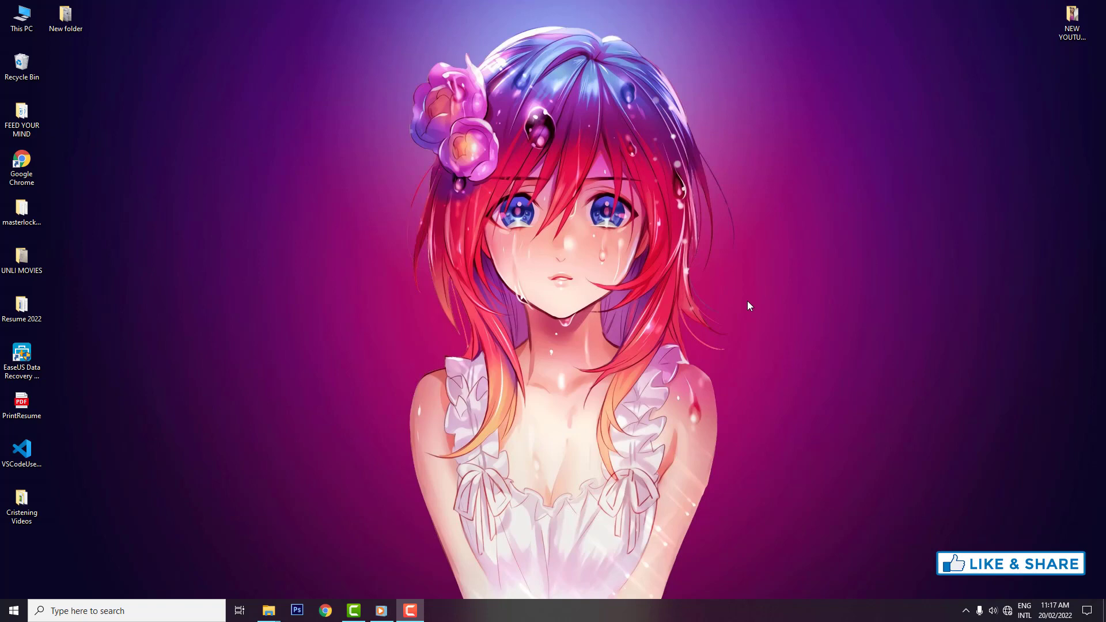
Step: Launch Word from the taskbar search and create a blank document
{"action": "left_click", "coordinate": [178, 606]}
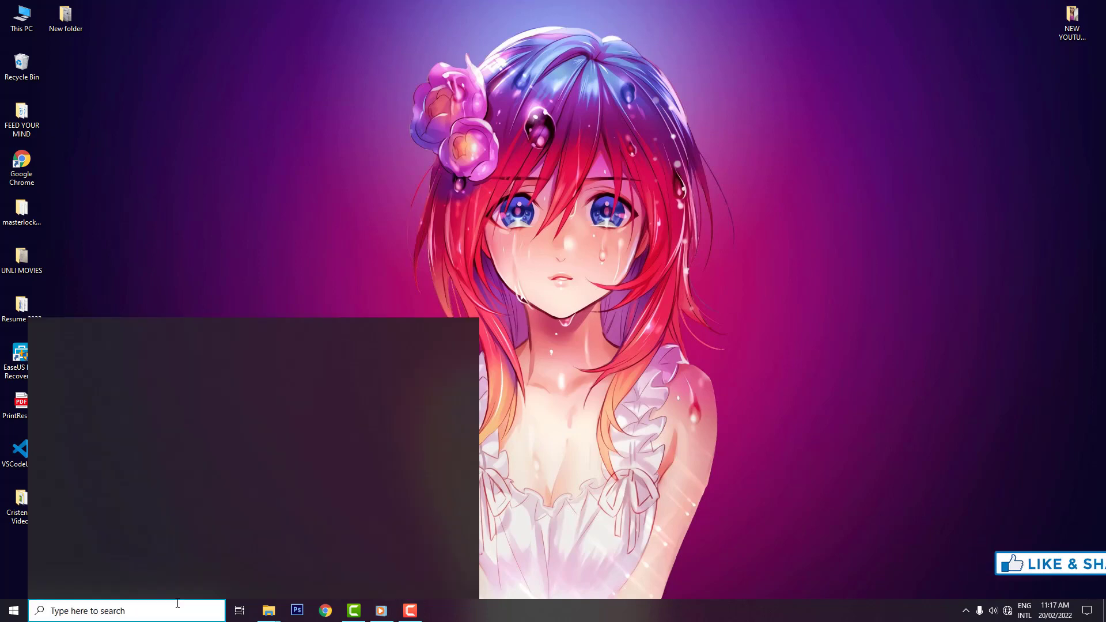
{"action": "type", "text": "word"}
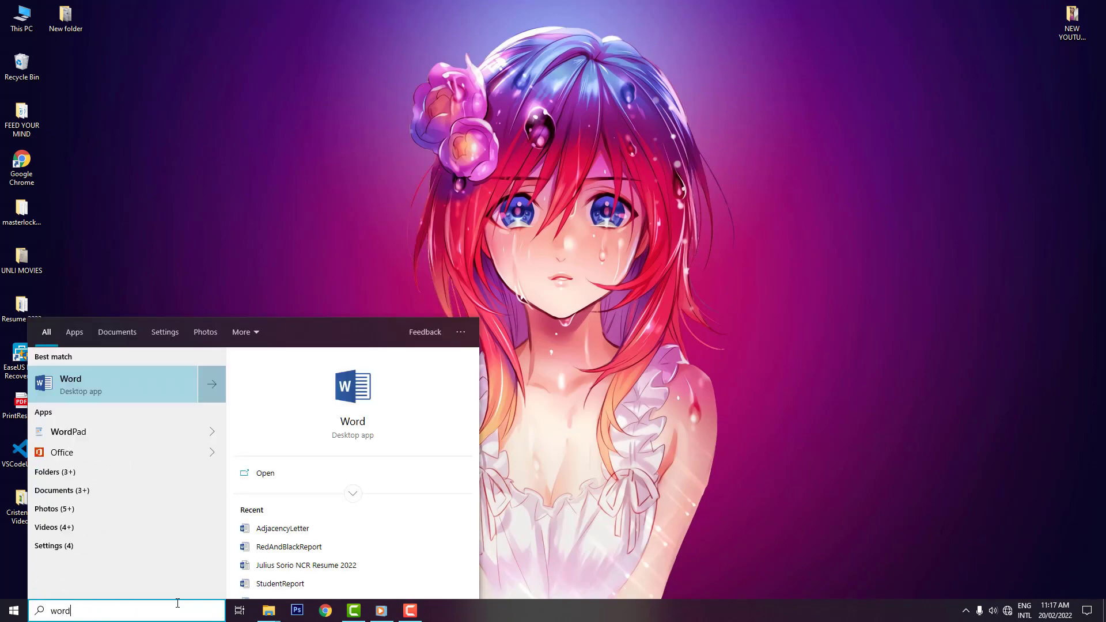
{"action": "key", "text": "Return"}
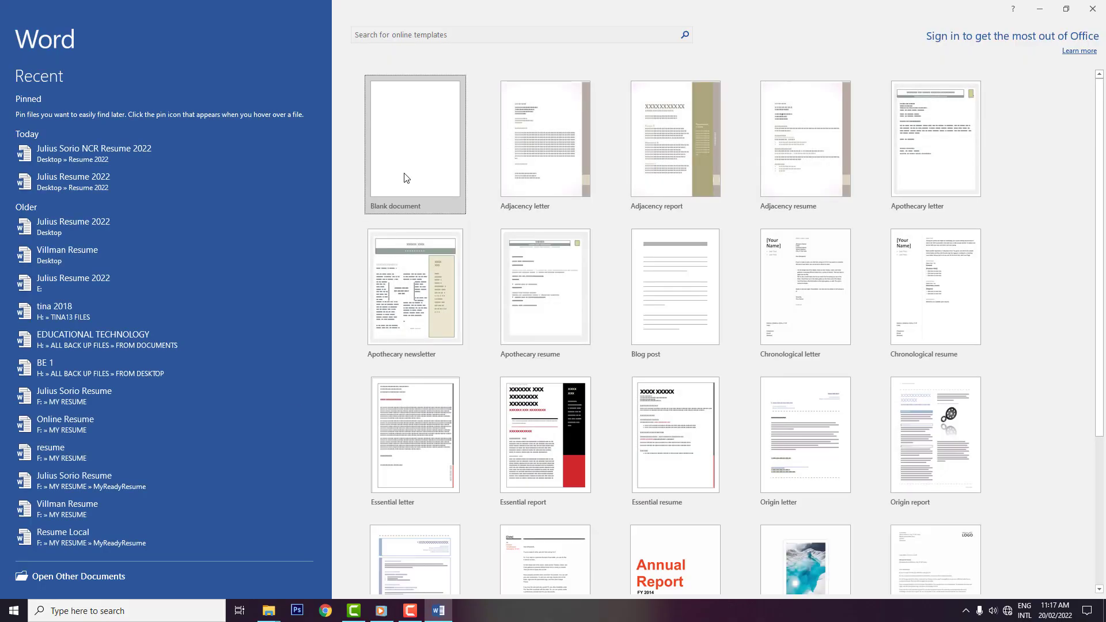
{"action": "left_click", "coordinate": [405, 179]}
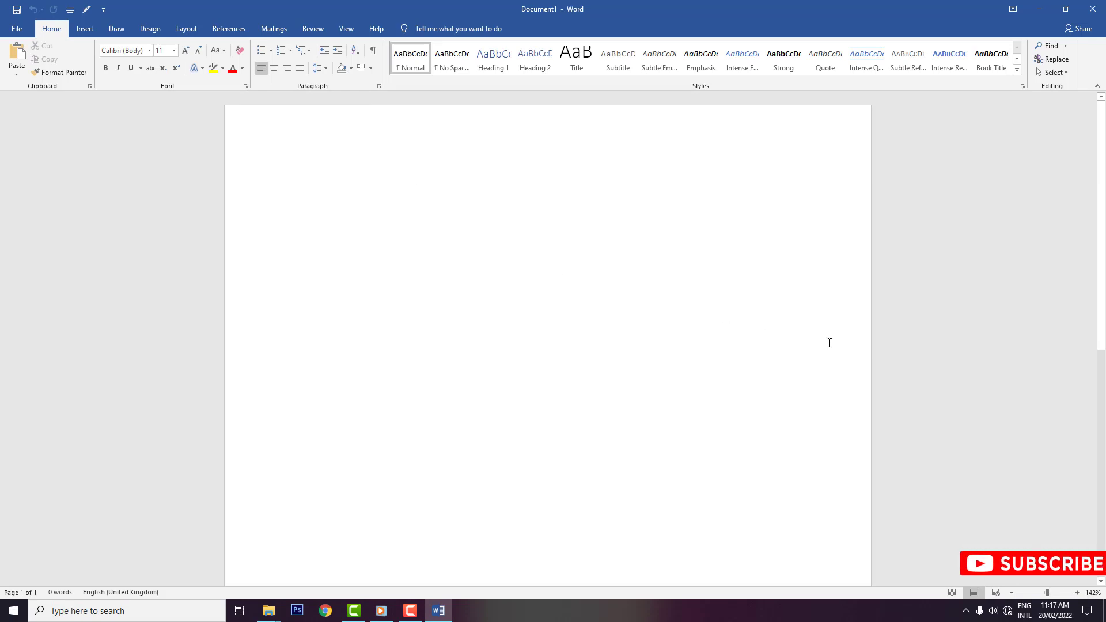
{"action": "scroll", "coordinate": [649, 303], "scroll_direction": "up", "scroll_amount": 2}
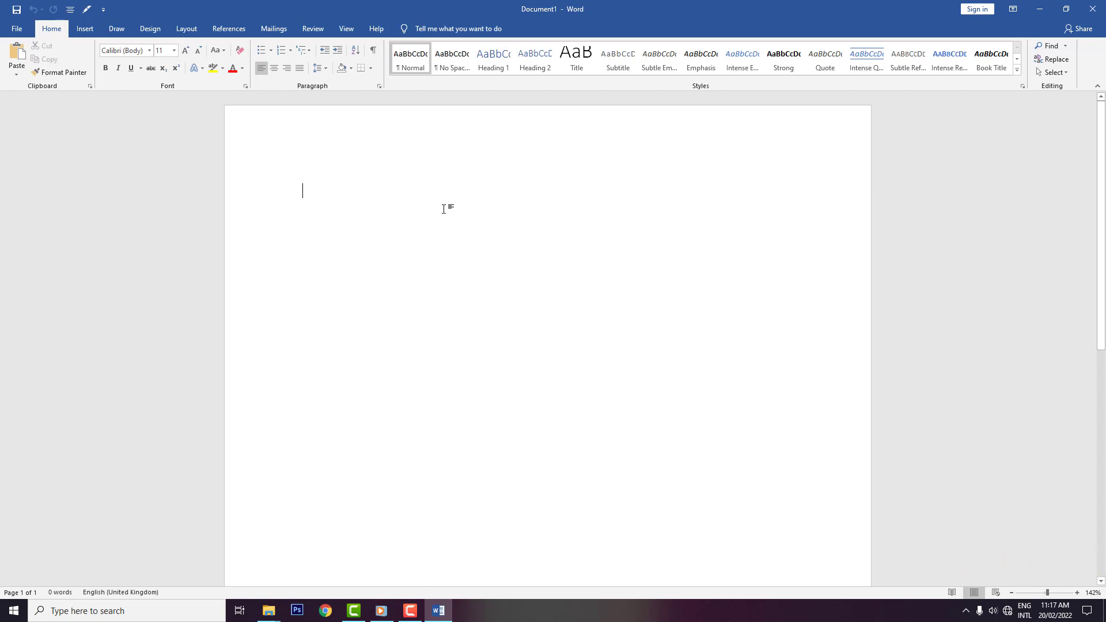
Step: Type the applicant's full name, then 'Applicant' on the line below
{"action": "type", "text": "J"}
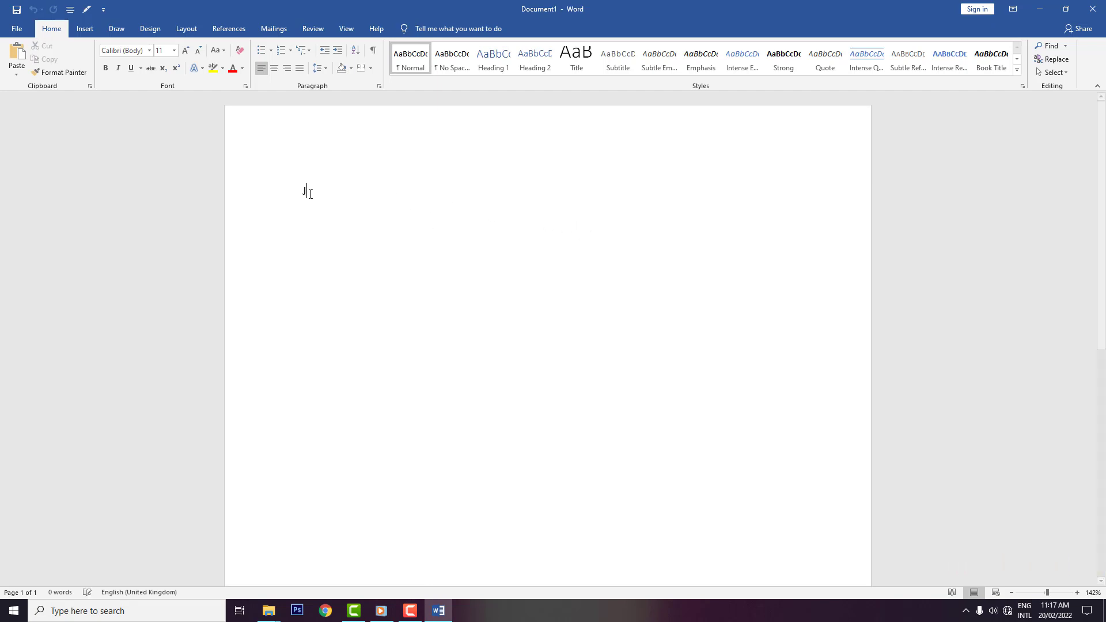
{"action": "type", "text": "ulius So"}
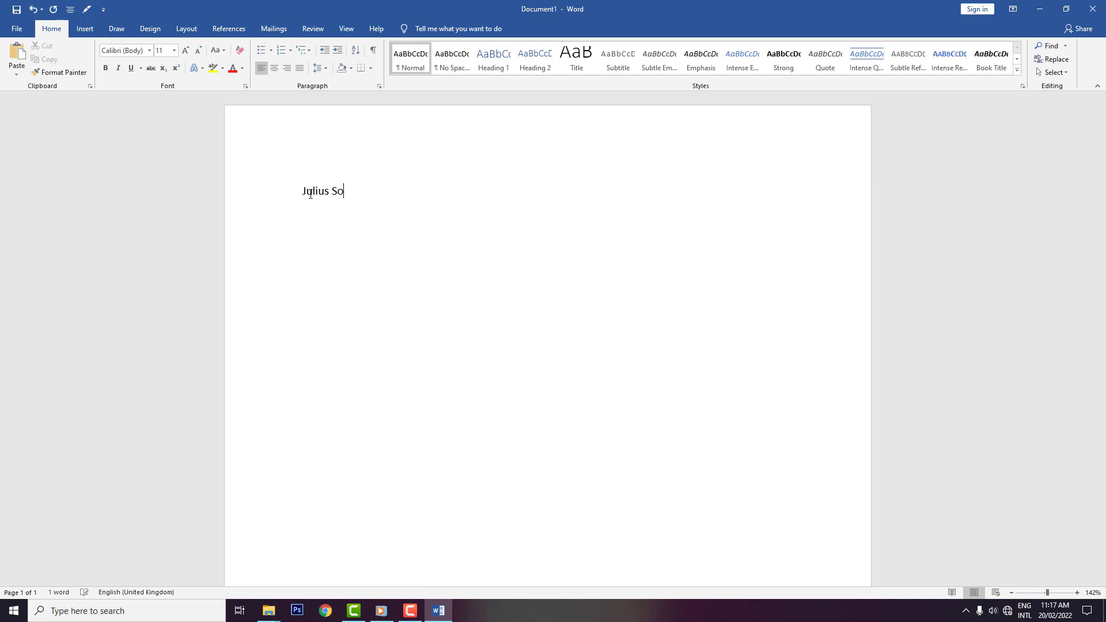
{"action": "type", "text": "rio"}
{"action": "key", "text": "Return"}
{"action": "type", "text": "A"}
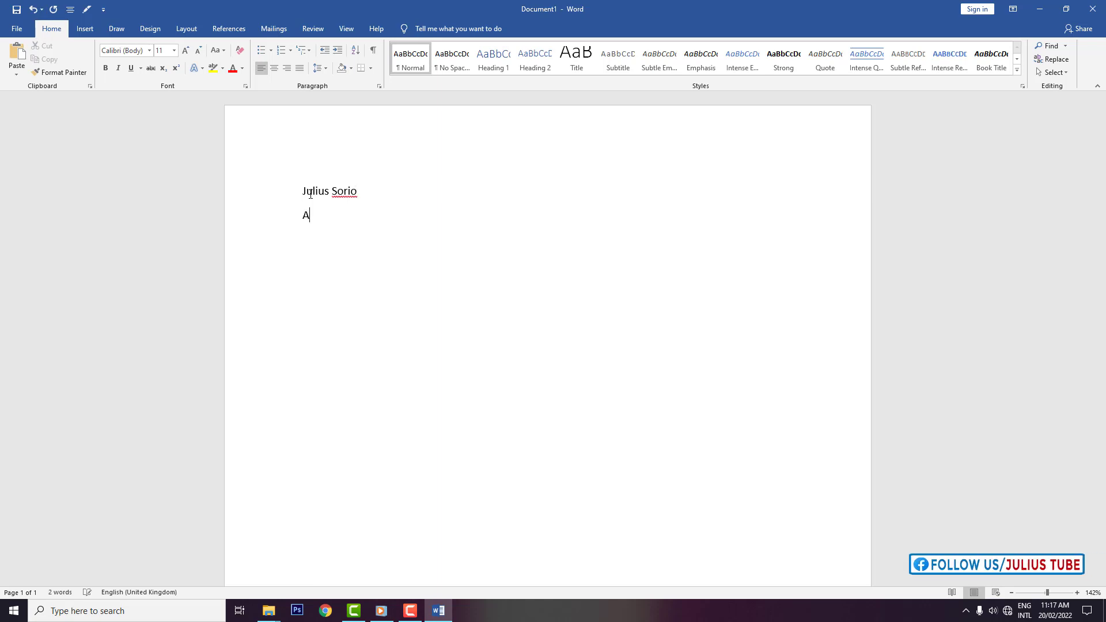
{"action": "type", "text": "pl"}
{"action": "key", "text": "BackSpace"}
{"action": "type", "text": "plicant"}
Step: Centre both lines at 24 pt and make the name line bold
{"action": "left_click_drag", "start_coordinate": [379, 220], "coordinate": [258, 184]}
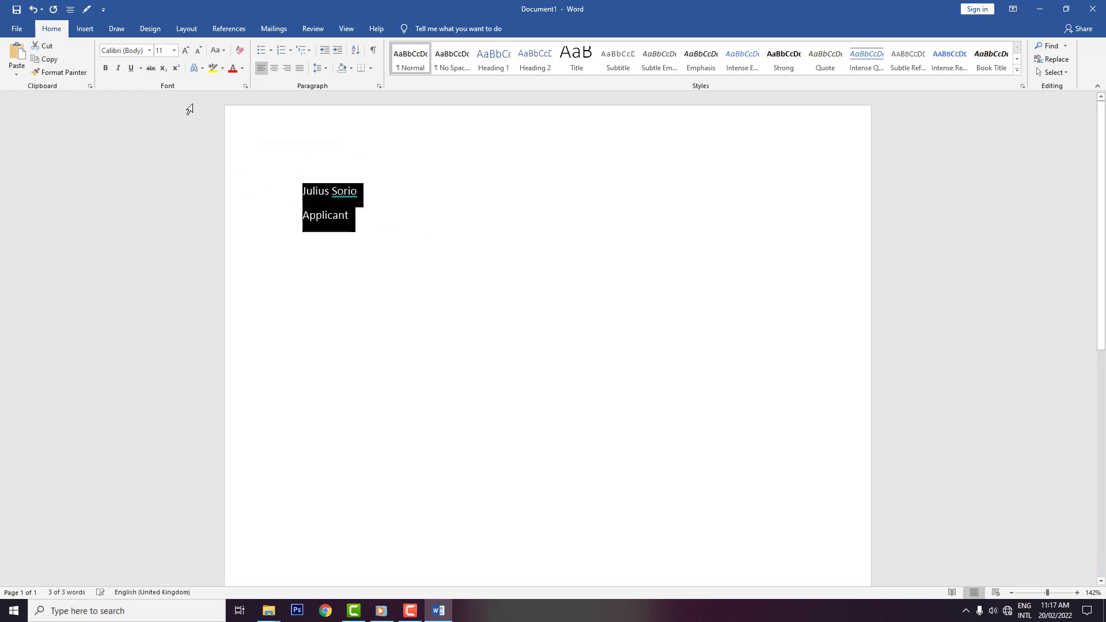
{"action": "left_click", "coordinate": [275, 68]}
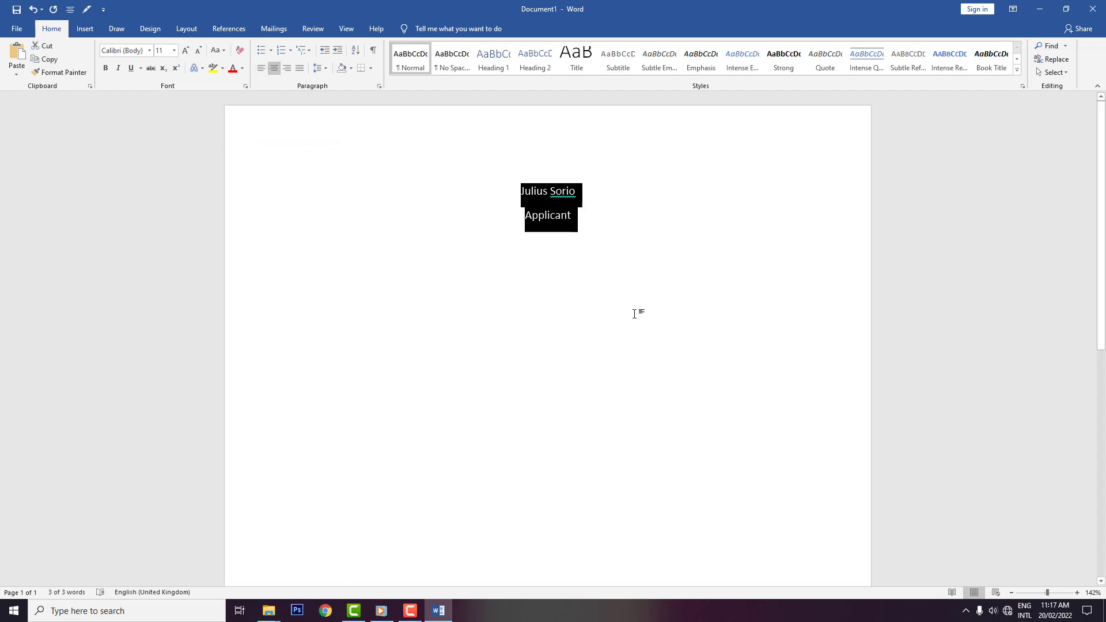
{"action": "left_click", "coordinate": [174, 51]}
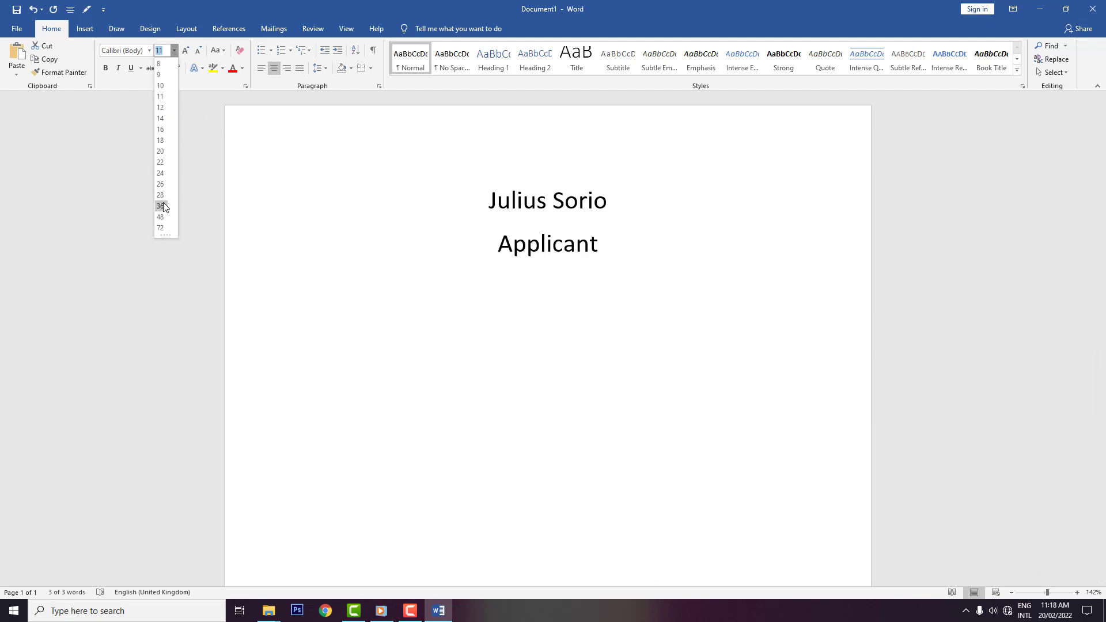
{"action": "left_click", "coordinate": [160, 173]}
{"action": "left_click", "coordinate": [622, 262]}
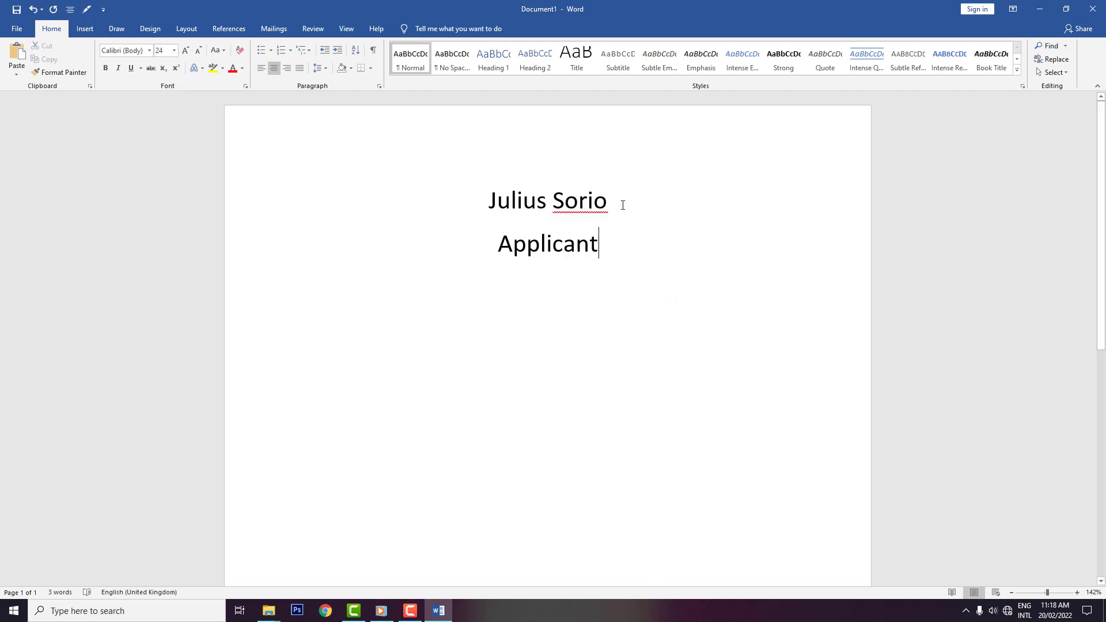
{"action": "left_click_drag", "start_coordinate": [623, 205], "coordinate": [469, 206]}
{"action": "key", "text": "ctrl+b"}
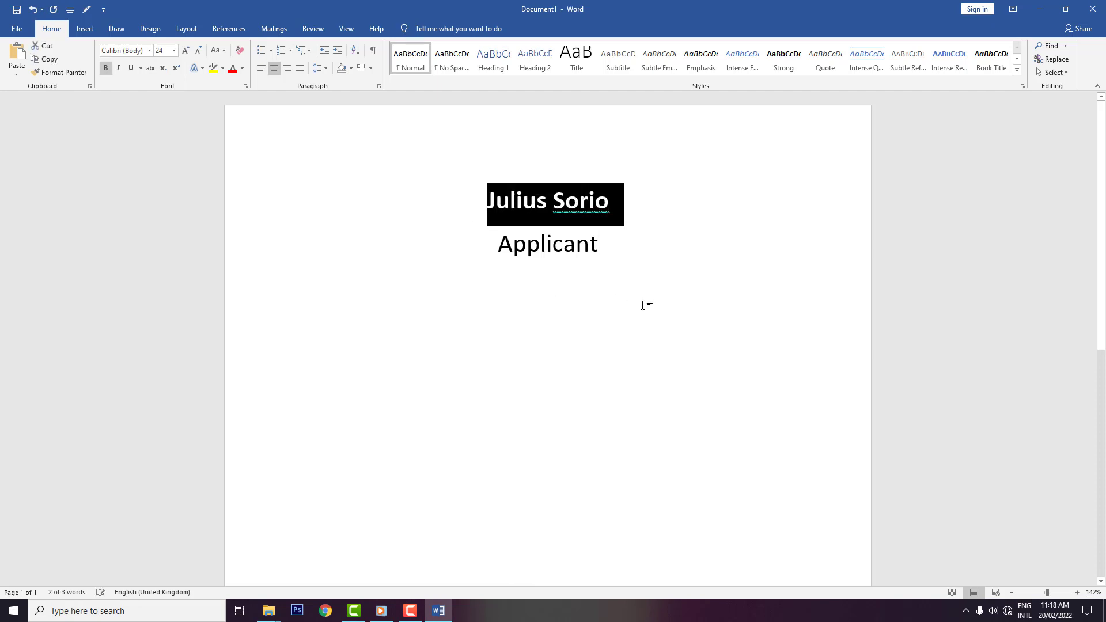
{"action": "left_click", "coordinate": [611, 263]}
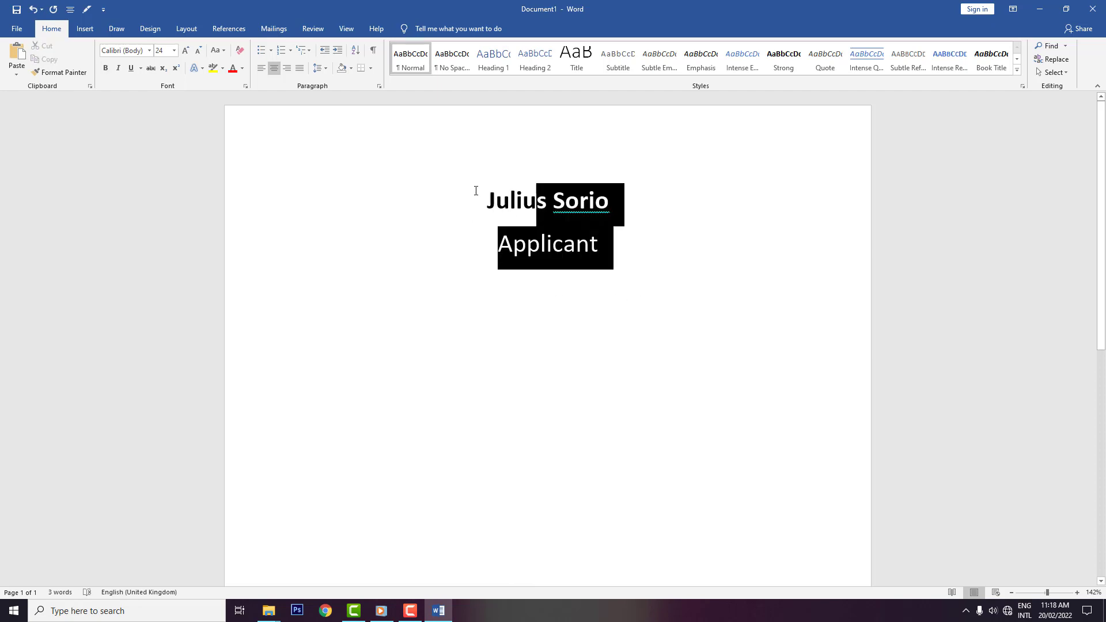
Step: Set both lines to single spacing with no extra space between paragraphs
{"action": "left_click_drag", "start_coordinate": [608, 248], "coordinate": [500, 209]}
{"action": "right_click", "coordinate": [512, 206]}
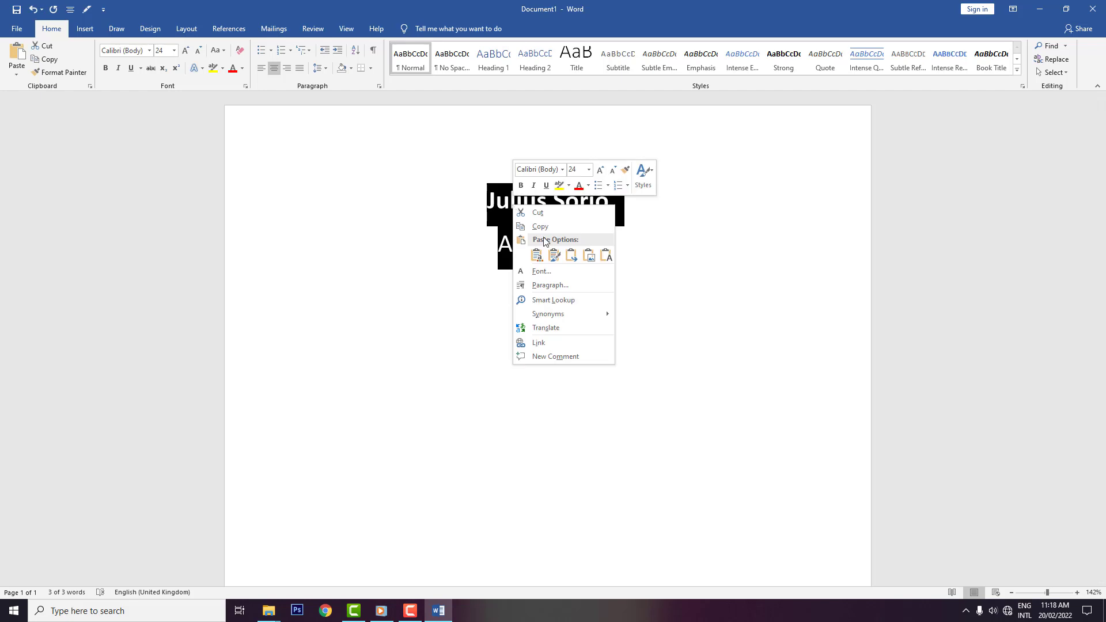
{"action": "left_click", "coordinate": [572, 288]}
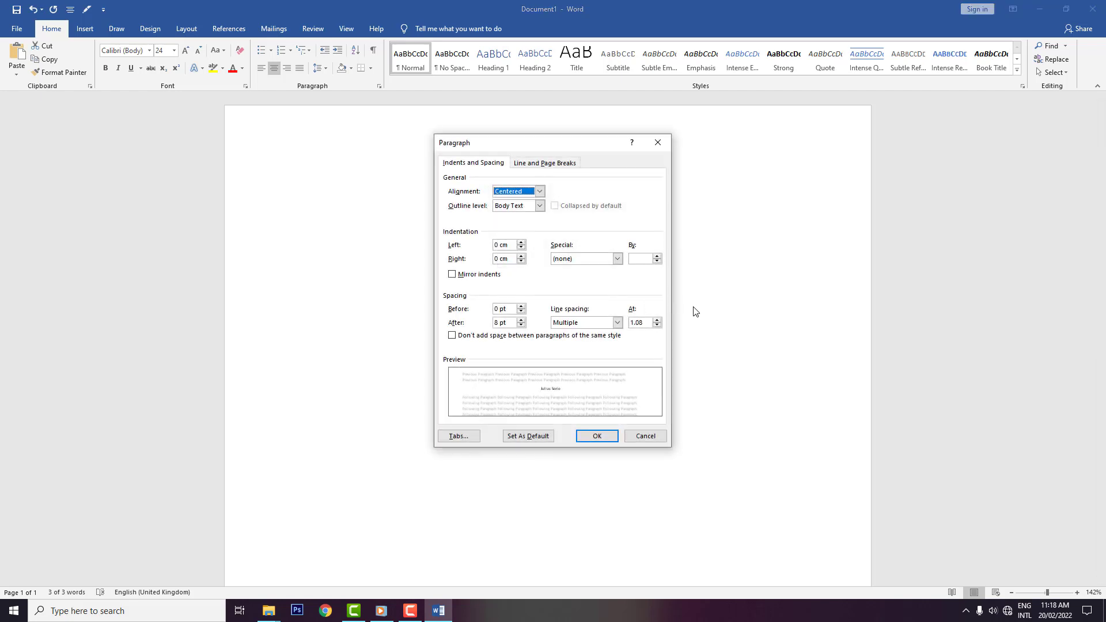
{"action": "left_click", "coordinate": [453, 335]}
{"action": "left_click", "coordinate": [618, 323]}
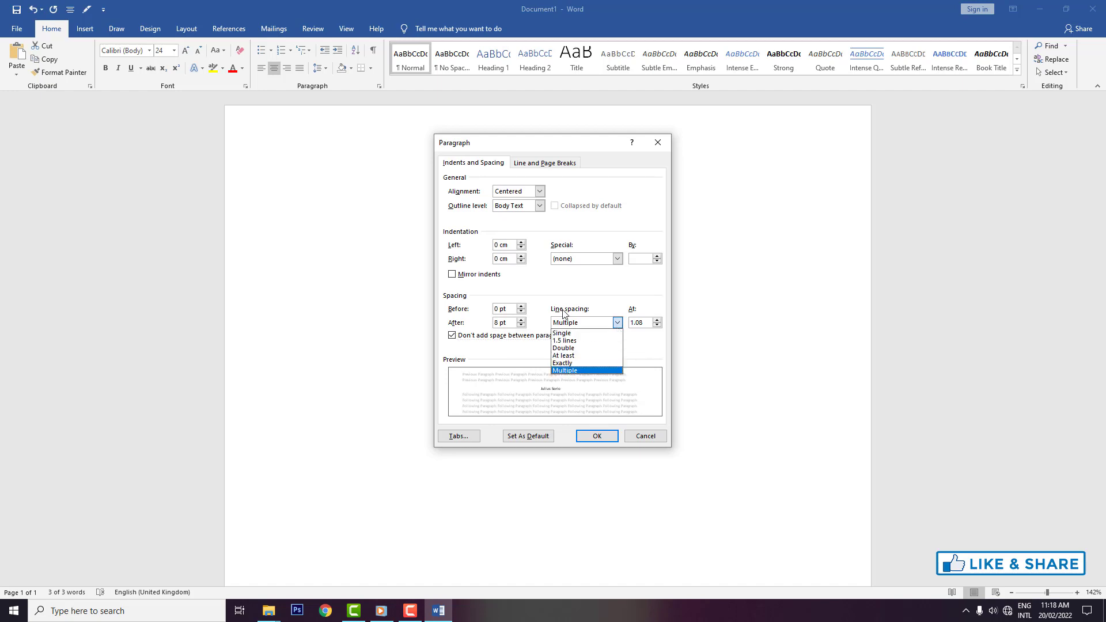
{"action": "left_click", "coordinate": [569, 334]}
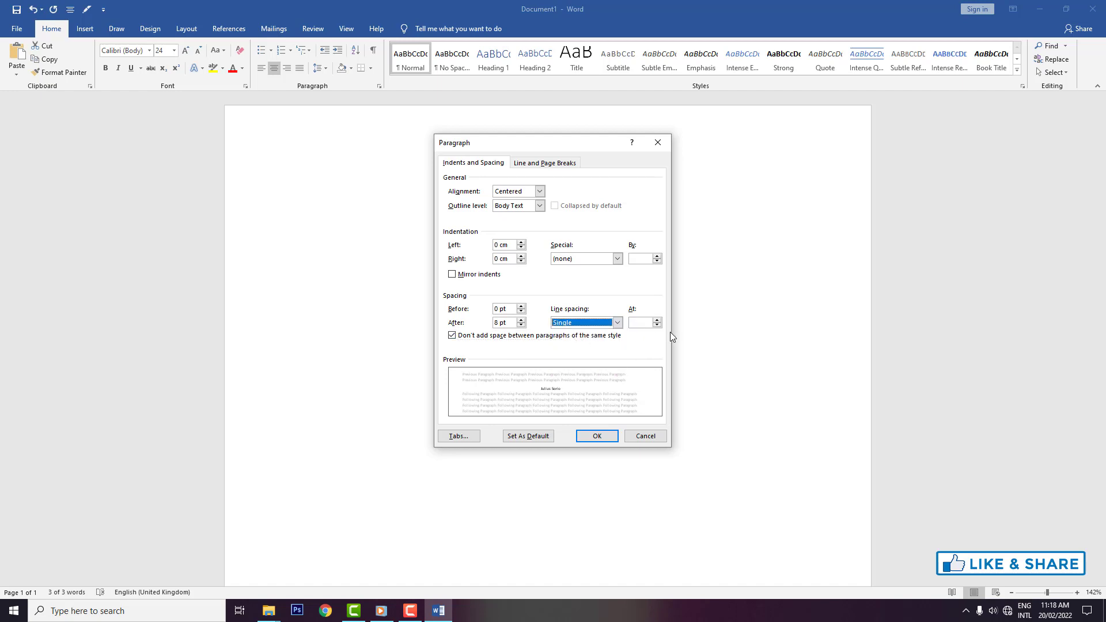
{"action": "left_click", "coordinate": [597, 436]}
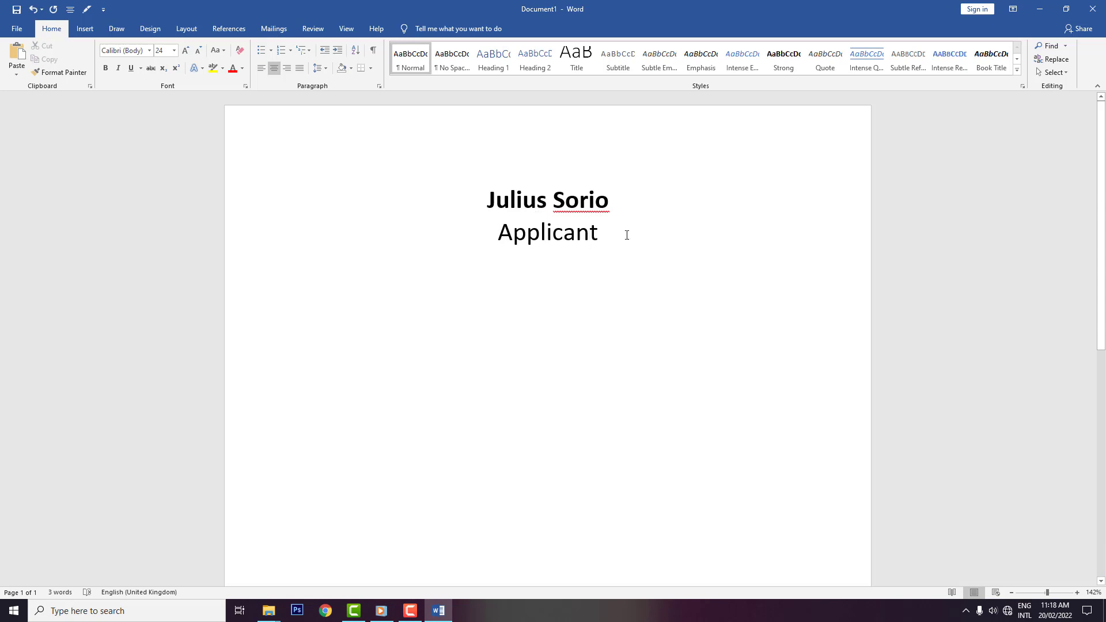
Step: Insert several empty lines above the name to push the heading down the page
{"action": "right_click", "coordinate": [589, 211]}
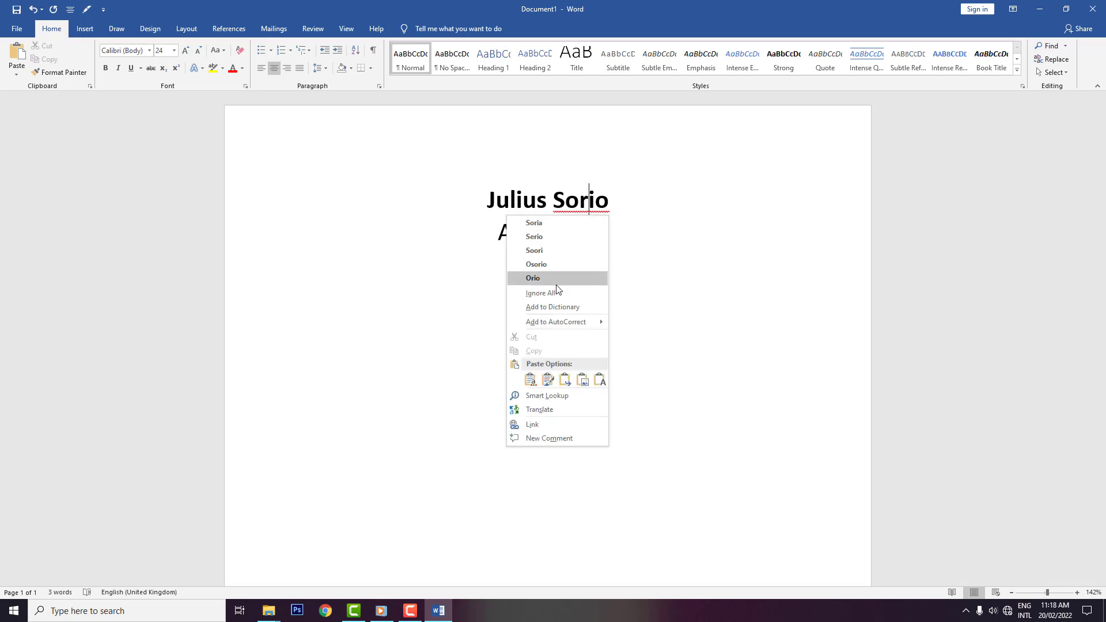
{"action": "key", "text": "Escape"}
{"action": "key", "text": "End"}
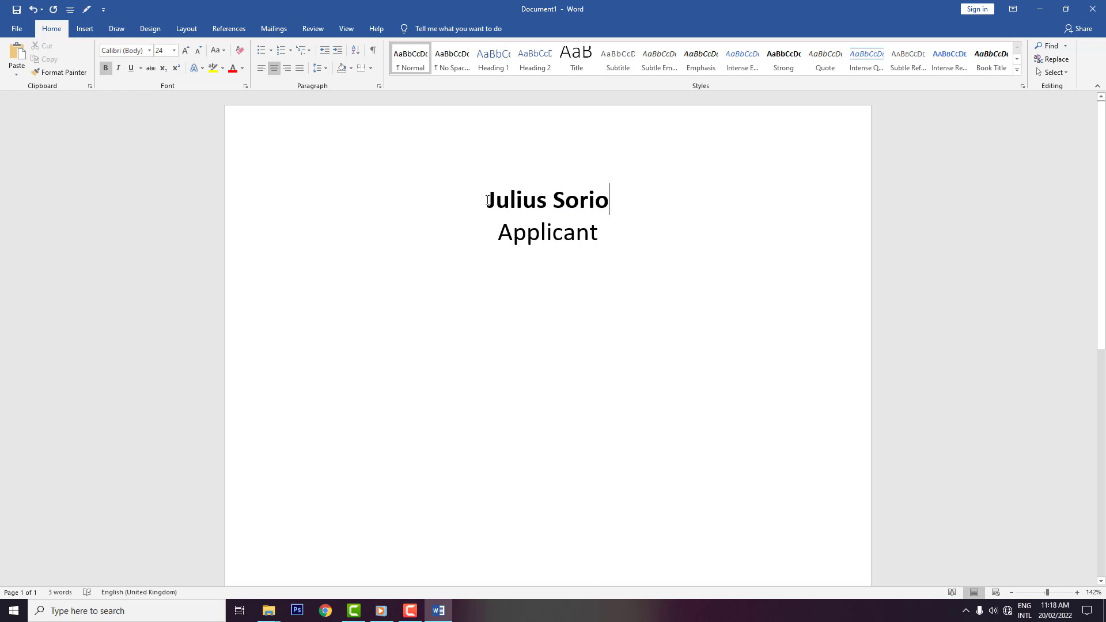
{"action": "left_click", "coordinate": [488, 200]}
{"action": "key", "text": "Return"}
{"action": "key", "text": "Return"}
{"action": "key", "text": "Return"}
{"action": "key", "text": "Return"}
{"action": "key", "text": "Return"}
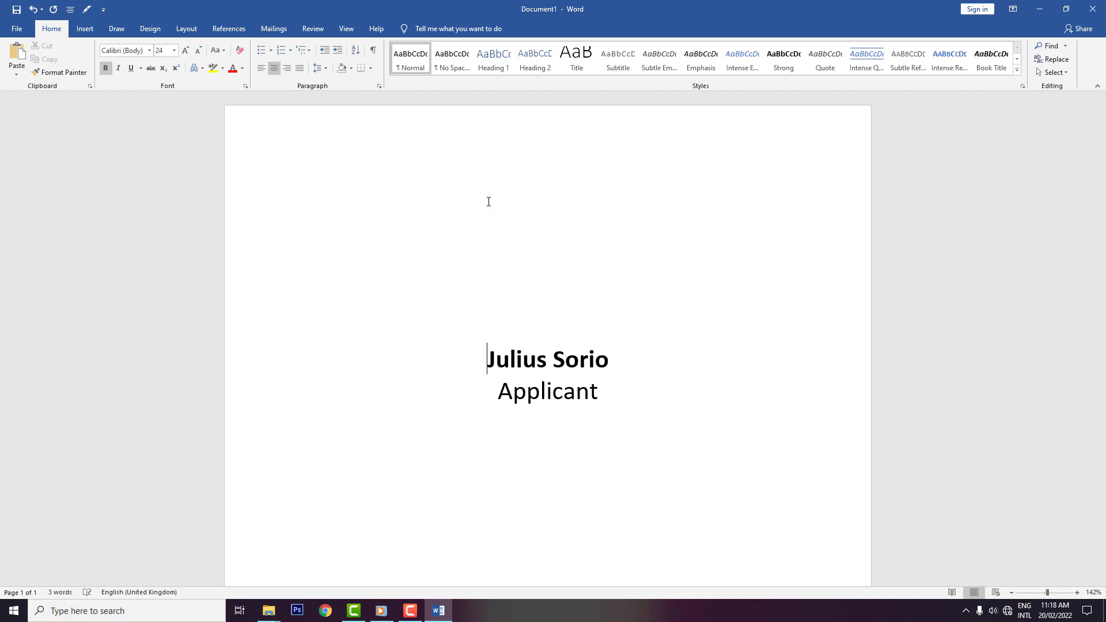
{"action": "key", "text": "Return"}
{"action": "key", "text": "Return"}
{"action": "key", "text": "Return"}
{"action": "key", "text": "Return"}
{"action": "key", "text": "Return"}
{"action": "scroll", "coordinate": [769, 252], "scroll_direction": "down", "scroll_amount": 1}
{"action": "key", "text": "Return"}
{"action": "key", "text": "Return"}
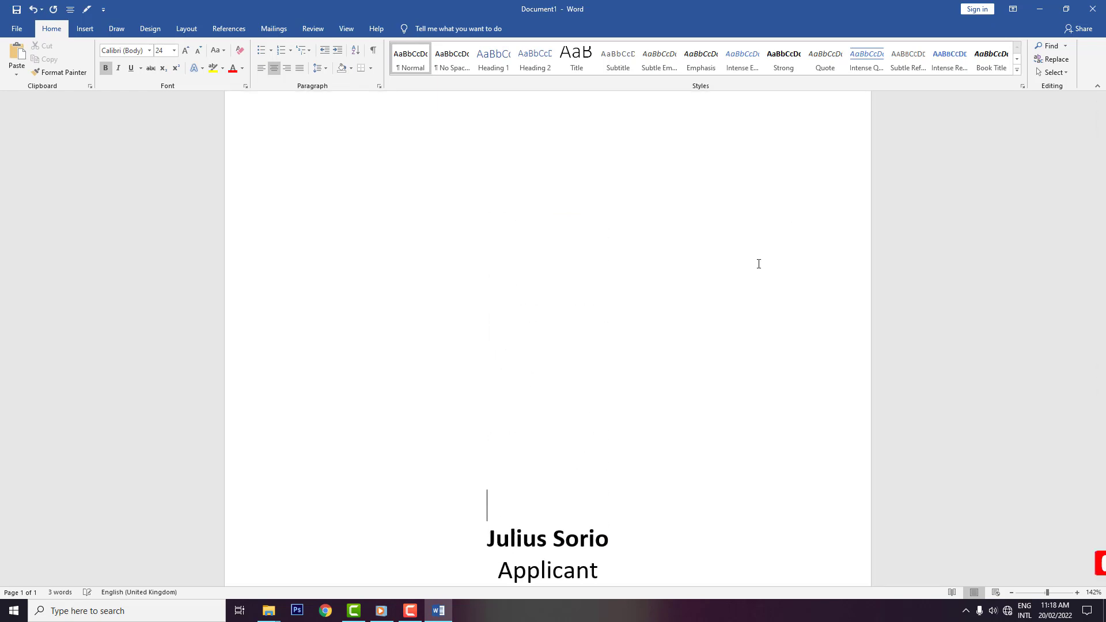
{"action": "key", "text": "Return"}
{"action": "scroll", "coordinate": [570, 443], "scroll_direction": "down", "scroll_amount": 3}
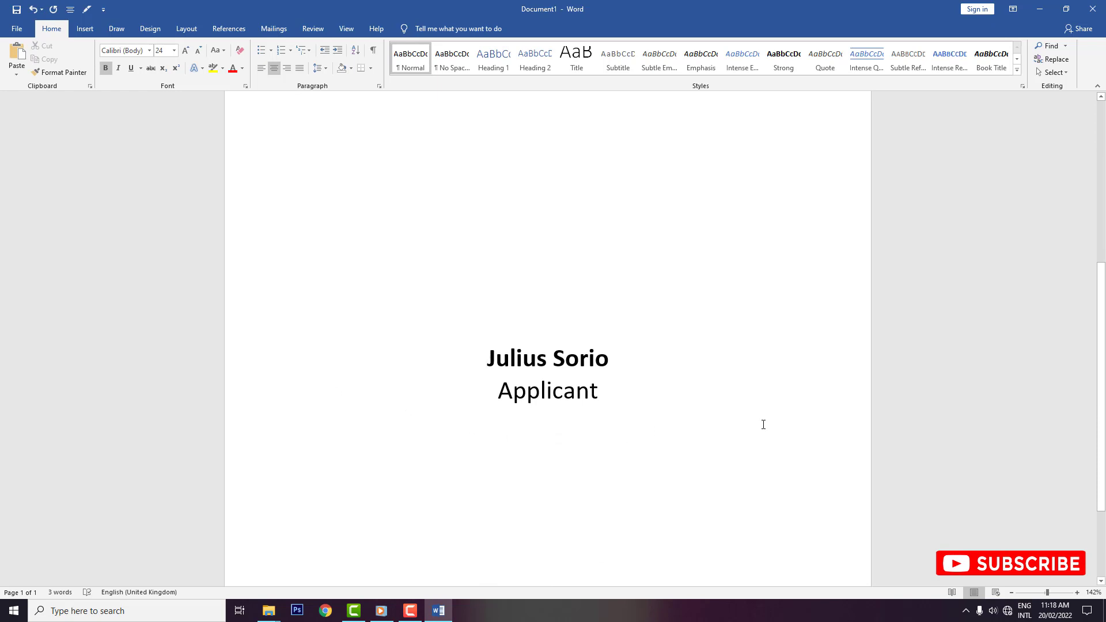
{"action": "key", "text": "Return"}
{"action": "key", "text": "Return"}
{"action": "key", "text": "Return"}
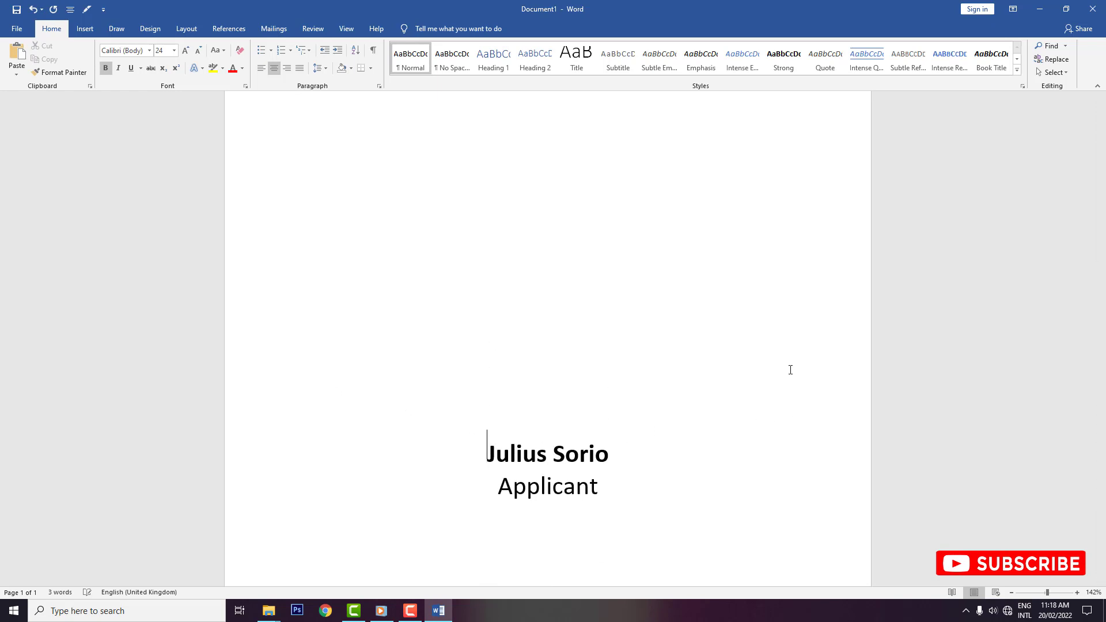
{"action": "scroll", "coordinate": [682, 450], "scroll_direction": "down", "scroll_amount": 1}
{"action": "scroll", "coordinate": [646, 432], "scroll_direction": "up", "scroll_amount": 1}
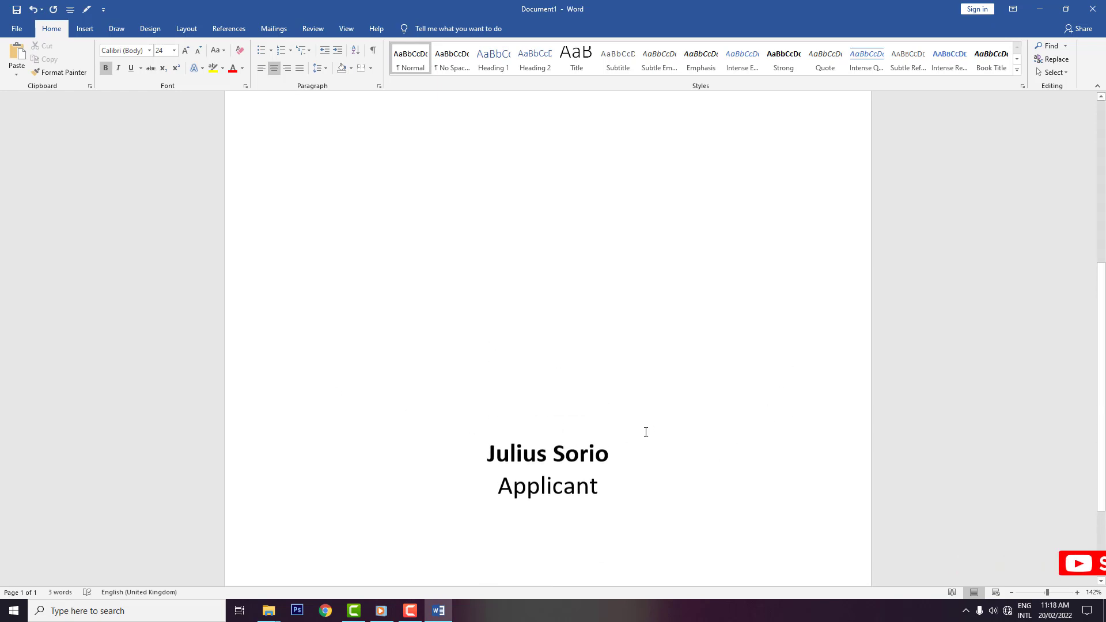
{"action": "key", "text": "Return"}
{"action": "key", "text": "Return"}
Step: Scroll up and down the page to check the heading's new position
{"action": "scroll", "coordinate": [583, 338], "scroll_direction": "up", "scroll_amount": 8}
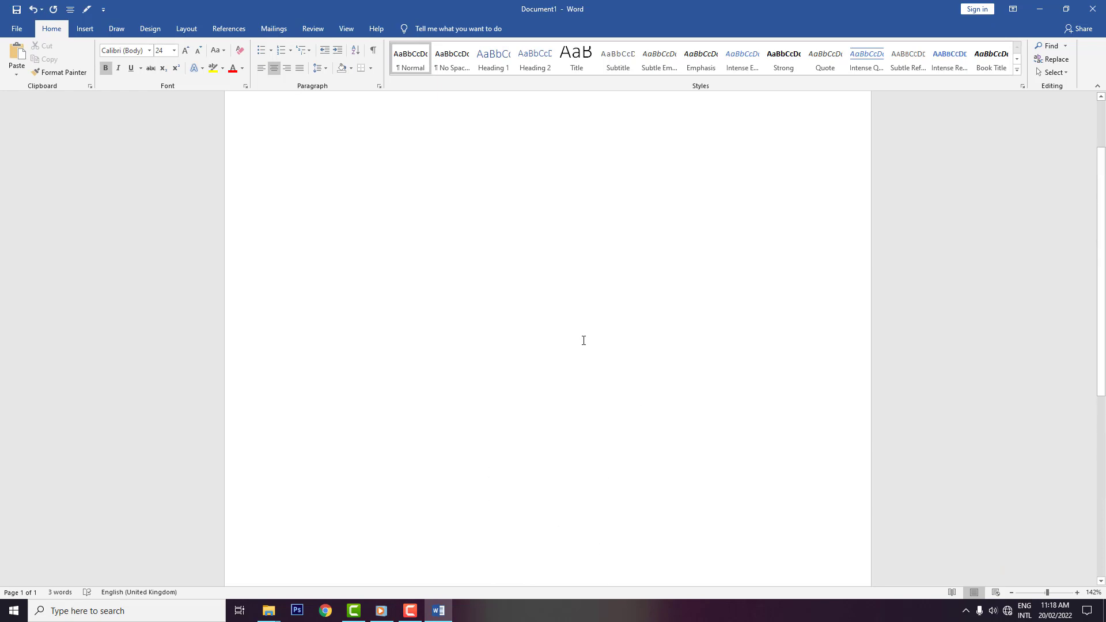
{"action": "scroll", "coordinate": [339, 261], "scroll_direction": "up", "scroll_amount": 2}
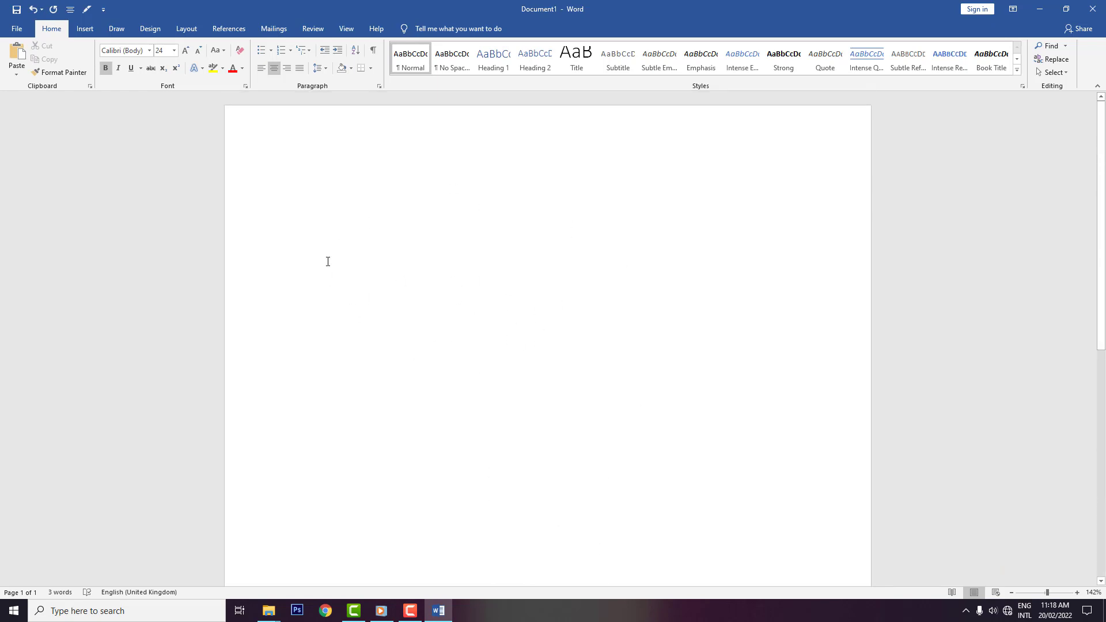
{"action": "scroll", "coordinate": [557, 326], "scroll_direction": "down", "scroll_amount": 2}
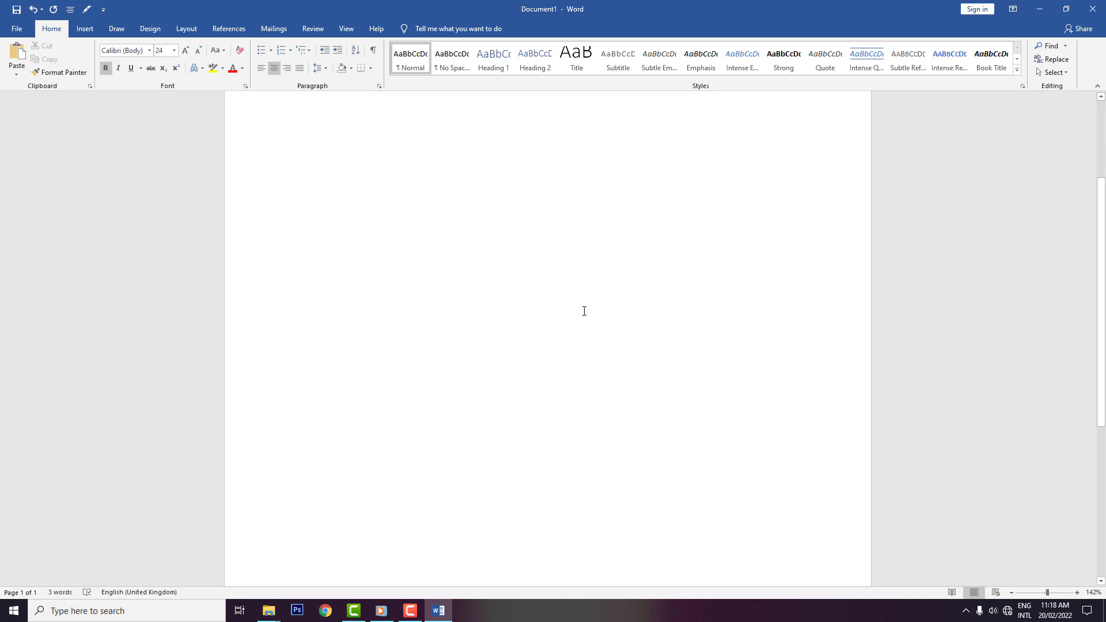
{"action": "scroll", "coordinate": [543, 312], "scroll_direction": "down", "scroll_amount": 1}
{"action": "scroll", "coordinate": [535, 297], "scroll_direction": "down", "scroll_amount": 3}
{"action": "scroll", "coordinate": [481, 309], "scroll_direction": "up", "scroll_amount": 3}
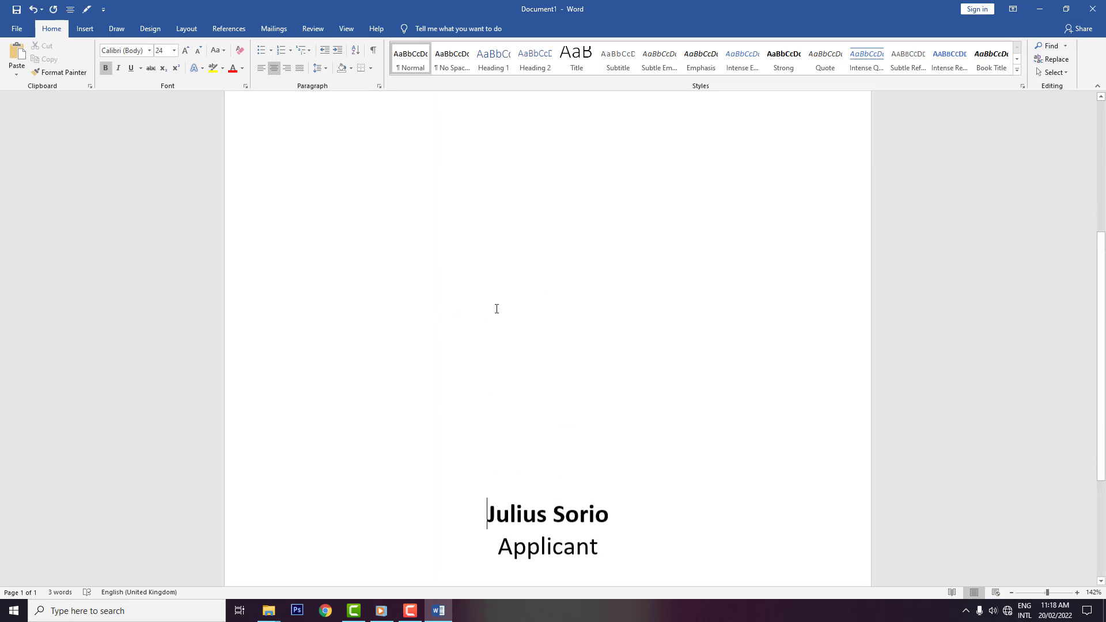
{"action": "scroll", "coordinate": [496, 308], "scroll_direction": "up", "scroll_amount": 2}
{"action": "scroll", "coordinate": [547, 365], "scroll_direction": "down", "scroll_amount": 2}
{"action": "scroll", "coordinate": [398, 302], "scroll_direction": "down", "scroll_amount": 3}
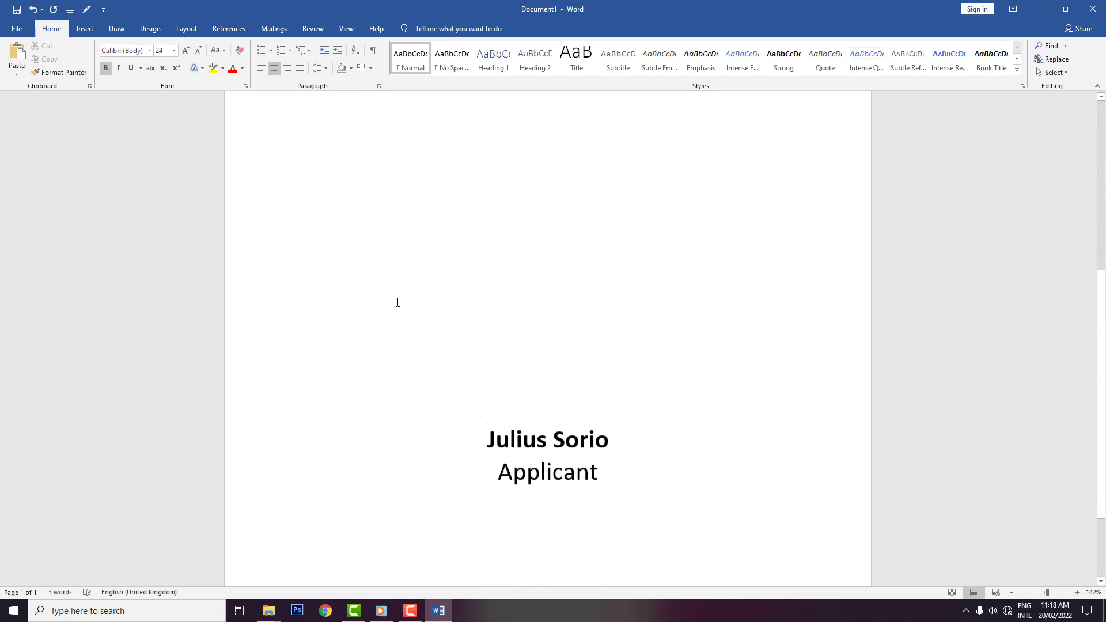
{"action": "scroll", "coordinate": [657, 410], "scroll_direction": "down", "scroll_amount": 3}
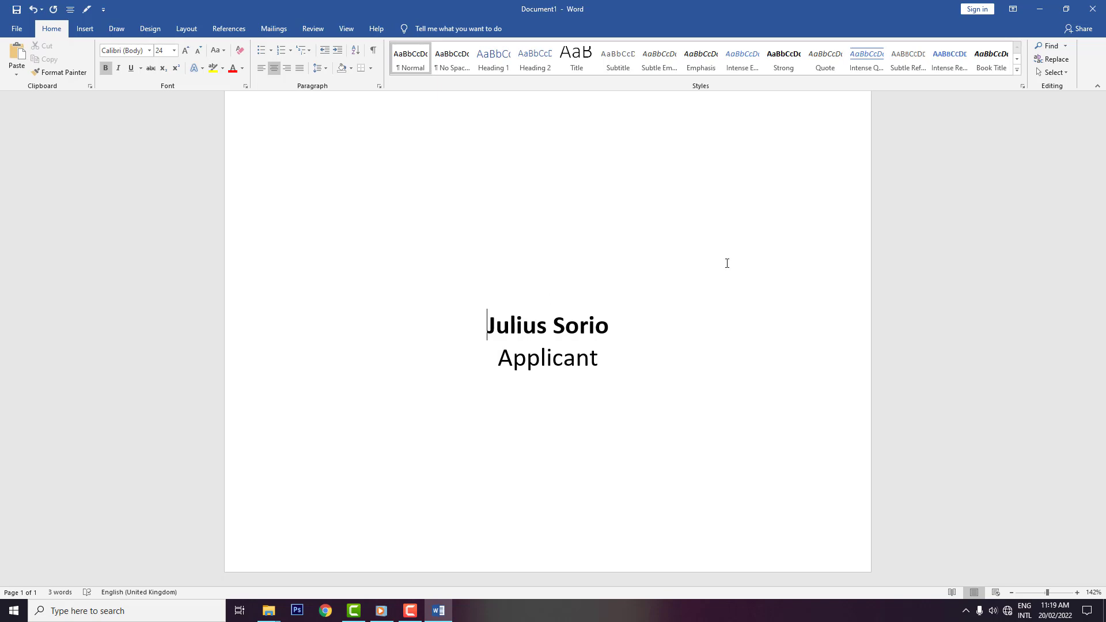
Step: Minimise the Word window to show the desktop
{"action": "left_click", "coordinate": [1042, 10]}
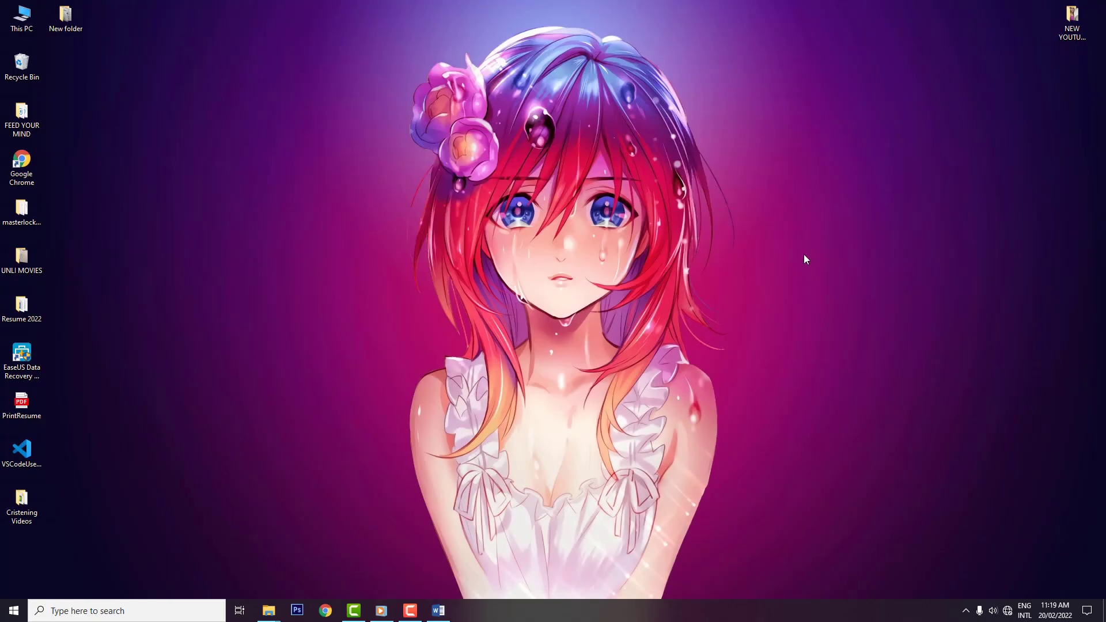
Step: Preview the signature photos in Photos, then close it and return to the Word document
{"action": "key", "text": "alt+Tab"}
{"action": "left_click", "coordinate": [797, 238]}
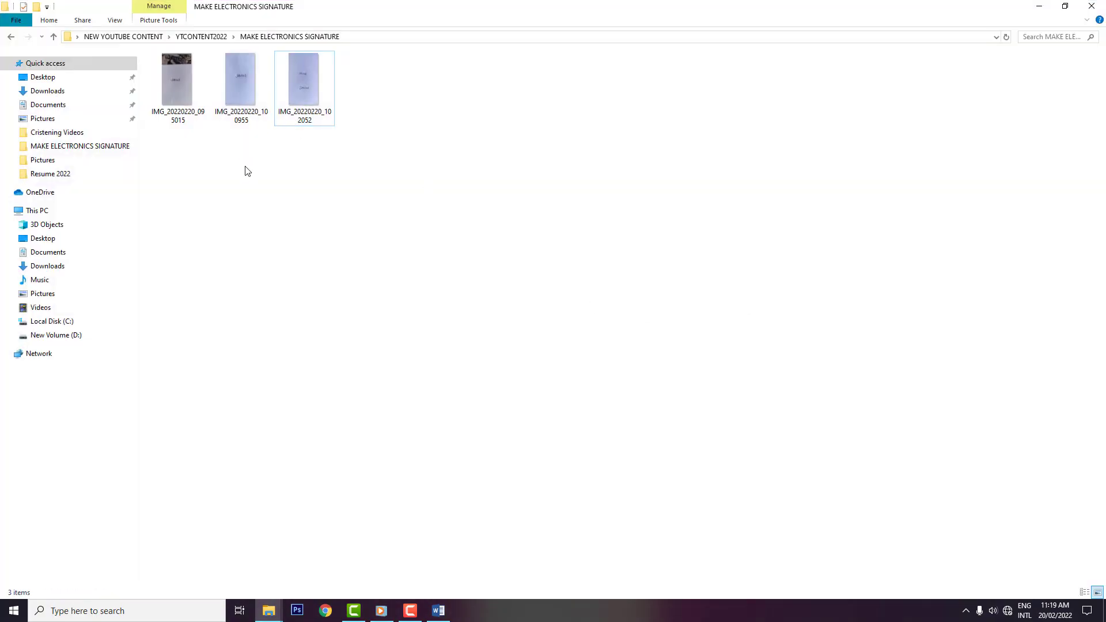
{"action": "double_click", "coordinate": [314, 92]}
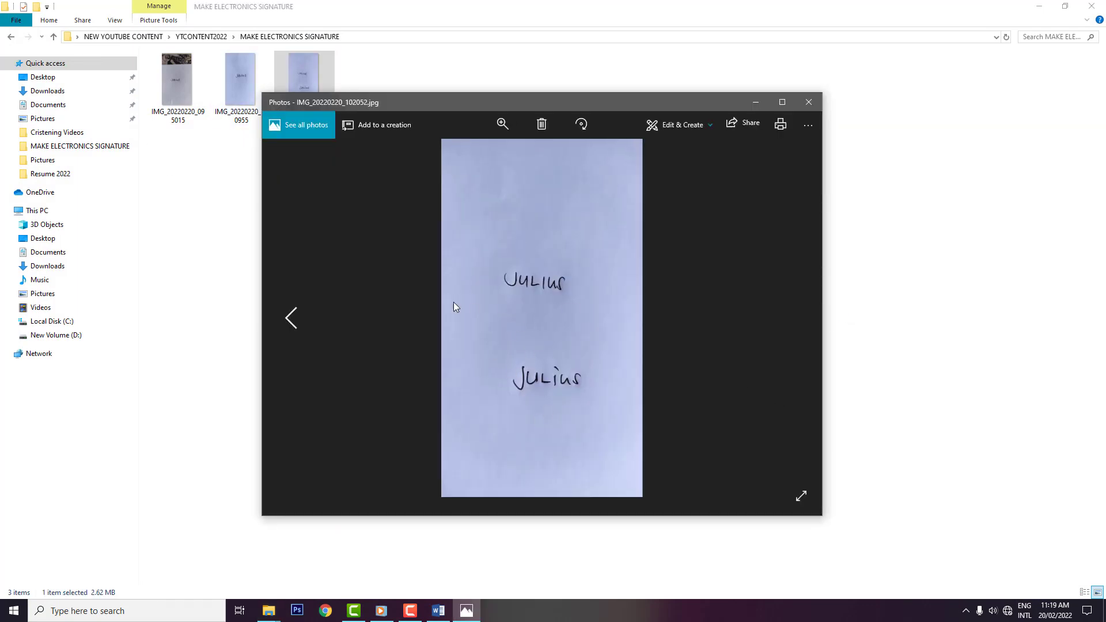
{"action": "left_click", "coordinate": [299, 314]}
{"action": "left_click", "coordinate": [299, 315]}
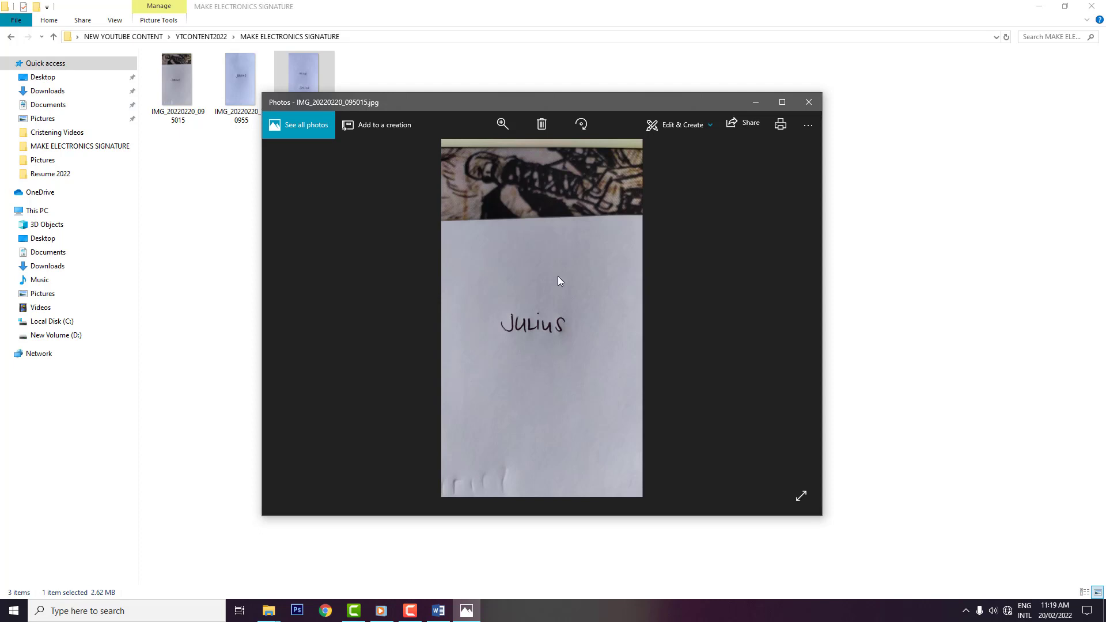
{"action": "left_click", "coordinate": [815, 104]}
{"action": "left_click", "coordinate": [1039, 7]}
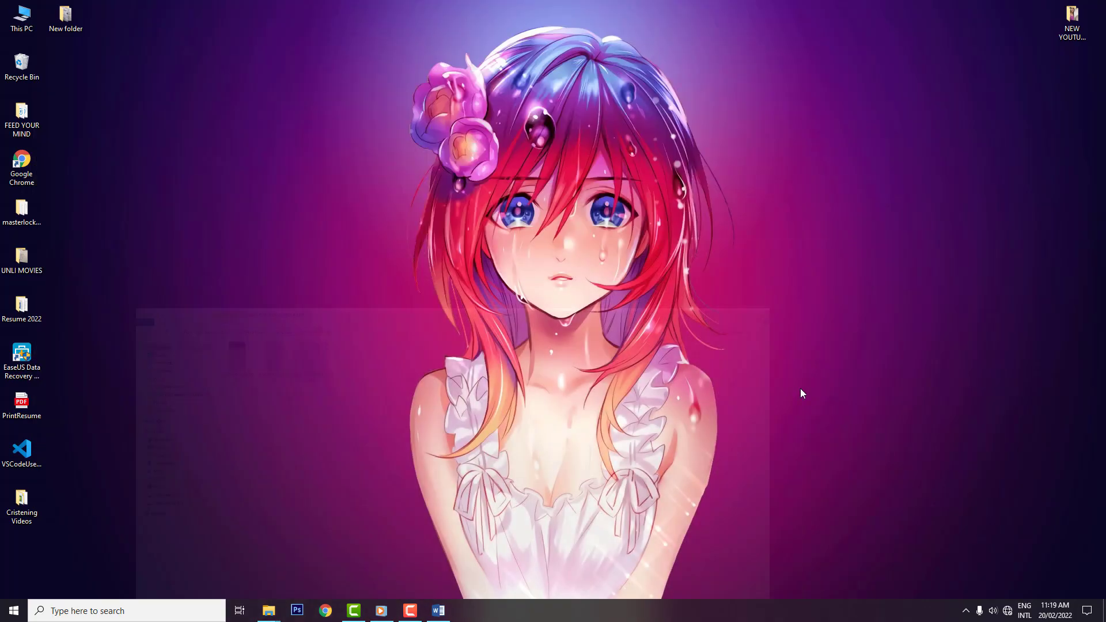
{"action": "left_click", "coordinate": [437, 611]}
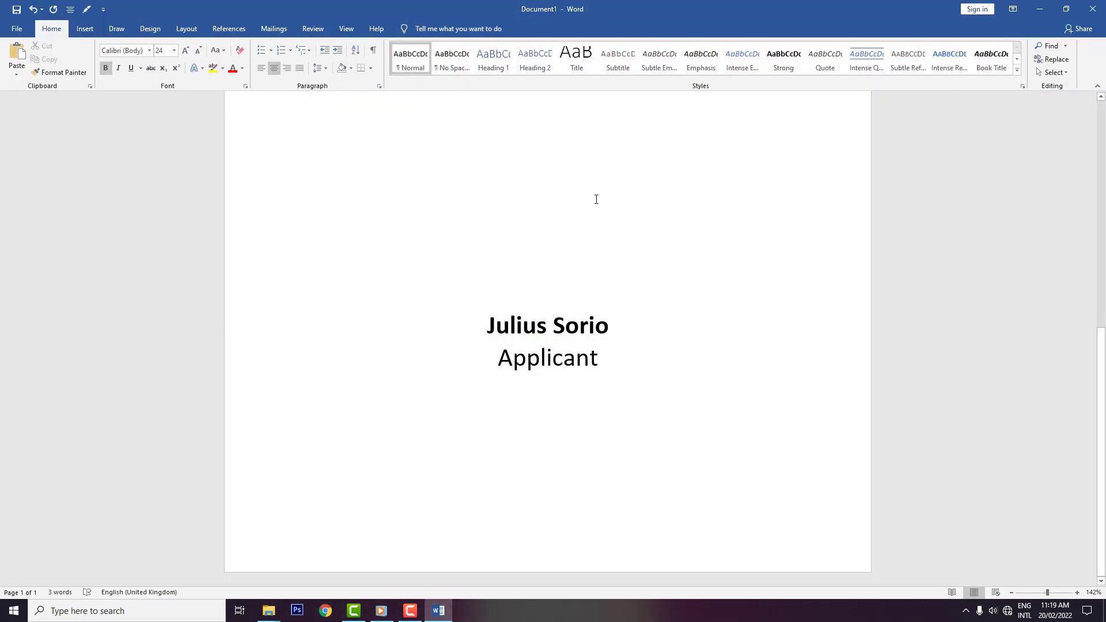
Step: Insert IMG_20220220_102052 from Desktop > NEW YOUTUBE CONTENT > YTCONTENT2022 > MAKE ELECTRONICS SIGNATURE
{"action": "left_click", "coordinate": [88, 32]}
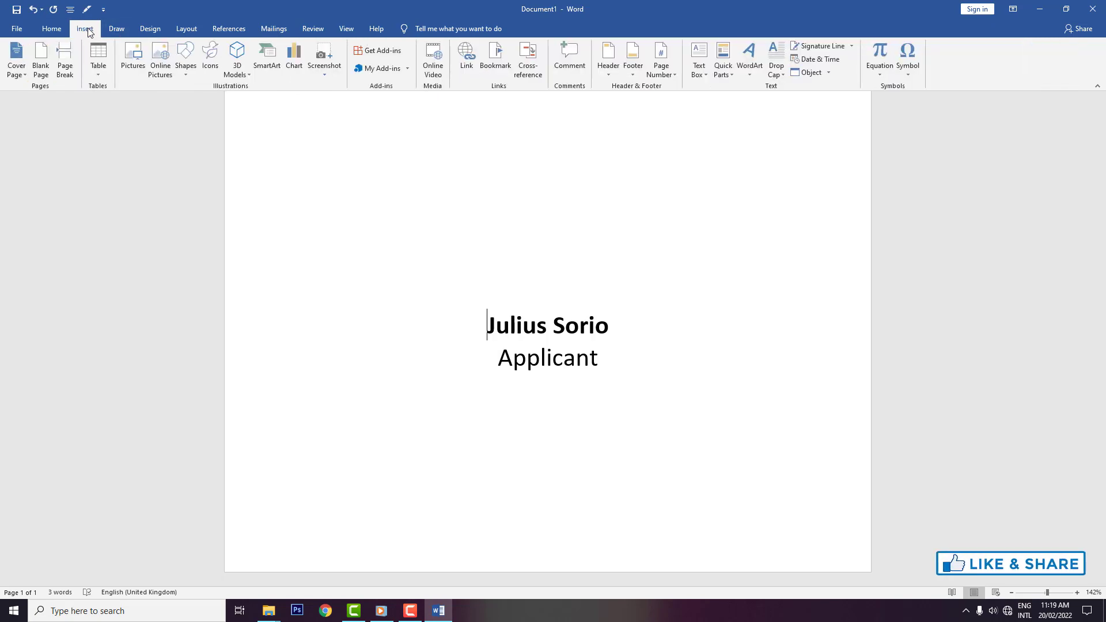
{"action": "left_click", "coordinate": [132, 60]}
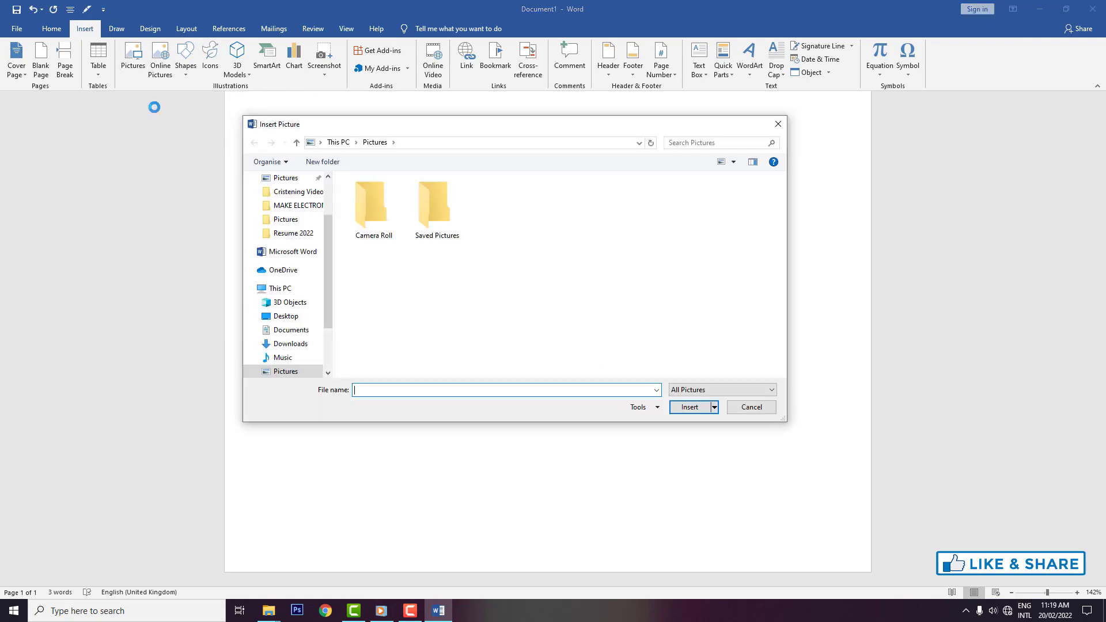
{"action": "left_click_drag", "start_coordinate": [453, 129], "coordinate": [494, 138]}
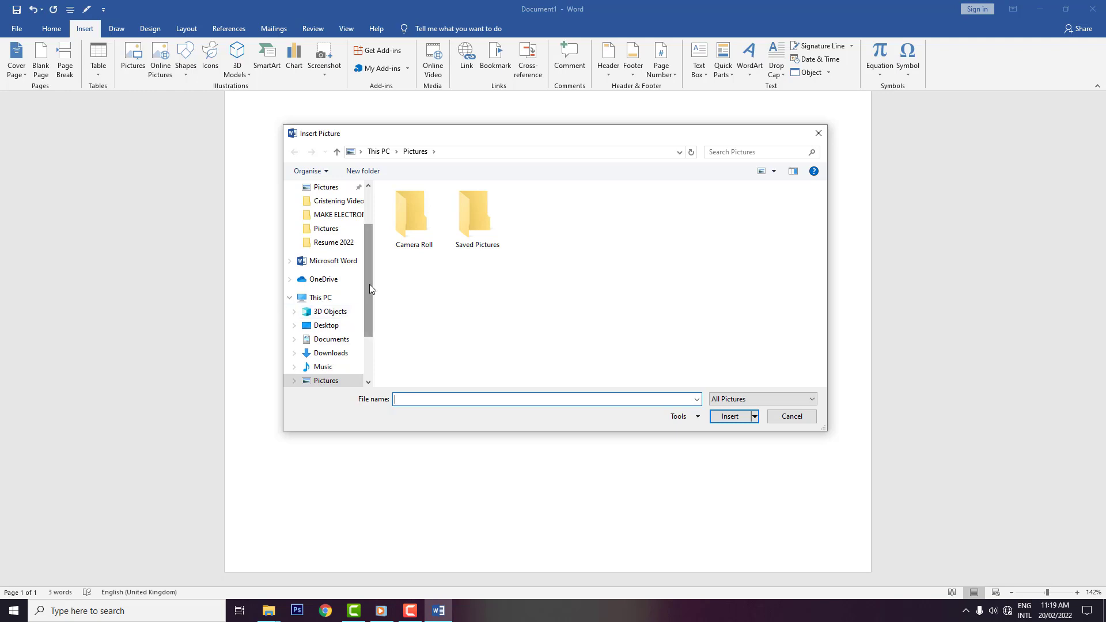
{"action": "scroll", "coordinate": [369, 284], "scroll_direction": "up", "scroll_amount": 1}
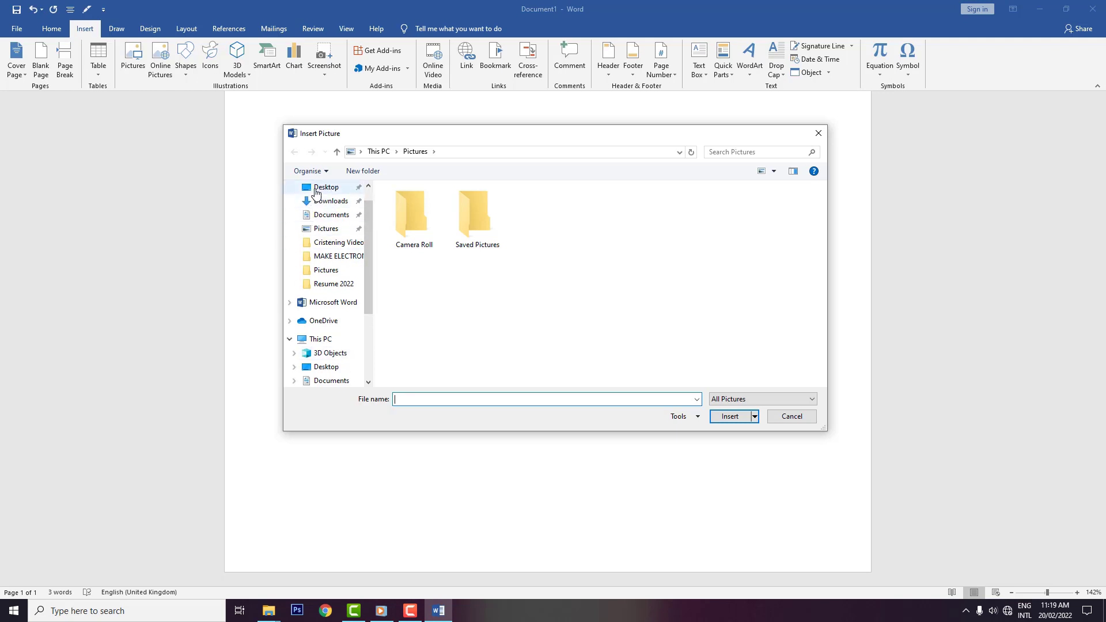
{"action": "left_click", "coordinate": [323, 187]}
{"action": "double_click", "coordinate": [667, 219]}
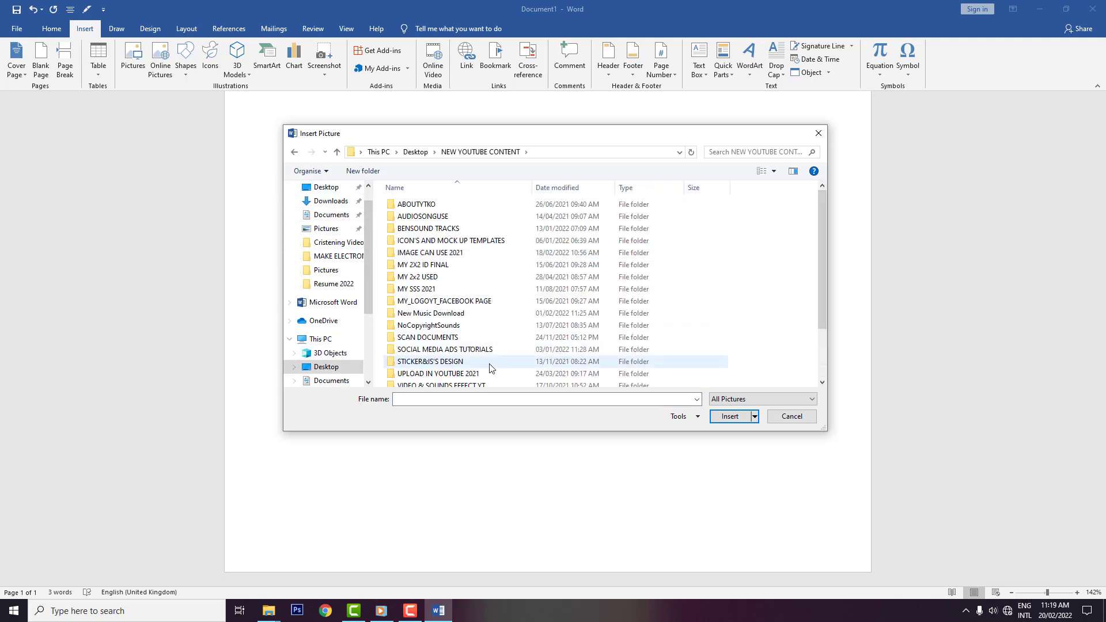
{"action": "scroll", "coordinate": [491, 342], "scroll_direction": "down", "scroll_amount": 2}
{"action": "double_click", "coordinate": [420, 370]}
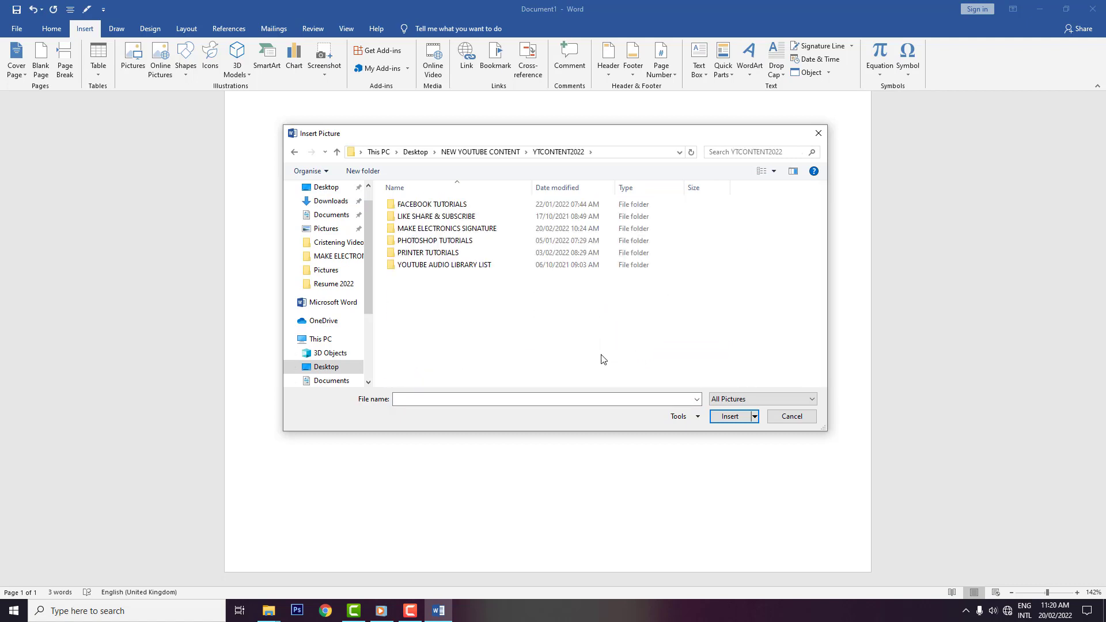
{"action": "double_click", "coordinate": [465, 233]}
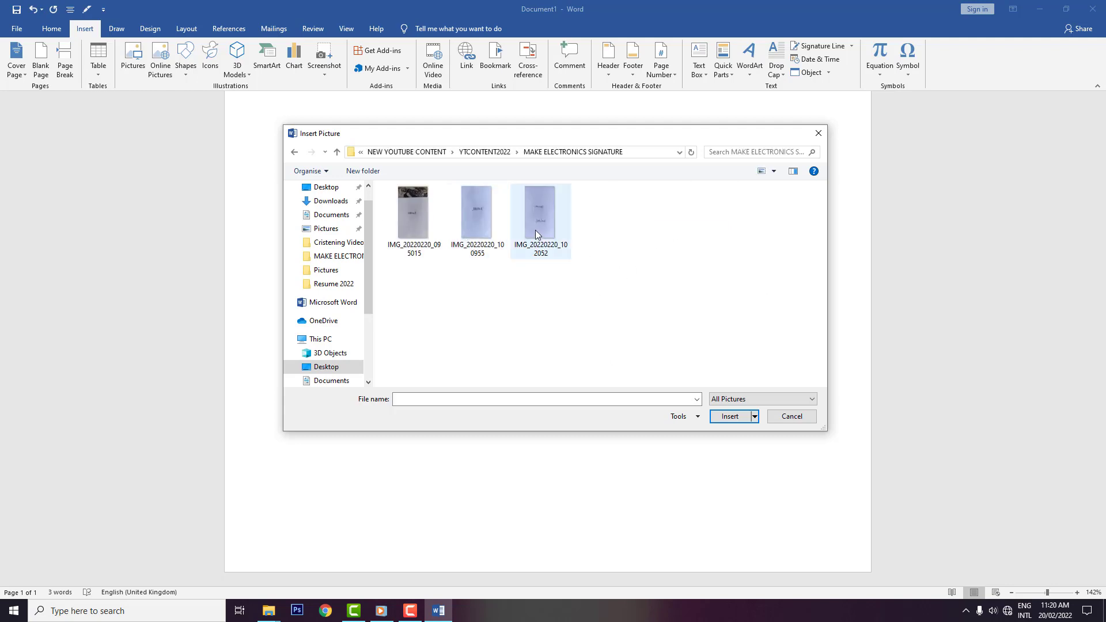
{"action": "left_click", "coordinate": [535, 230]}
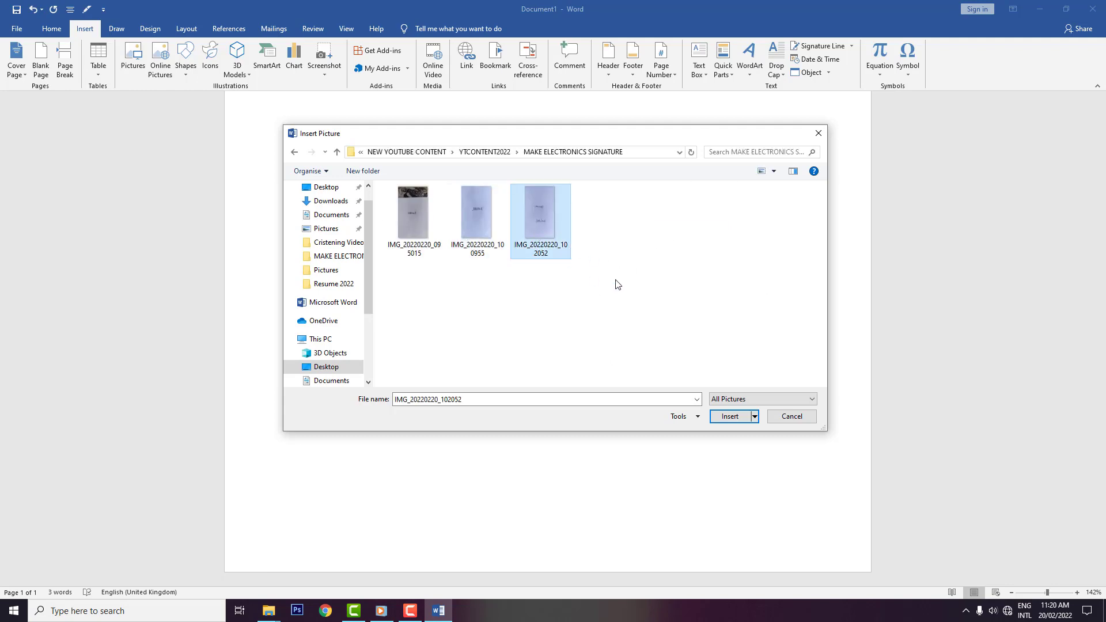
{"action": "left_click", "coordinate": [729, 416]}
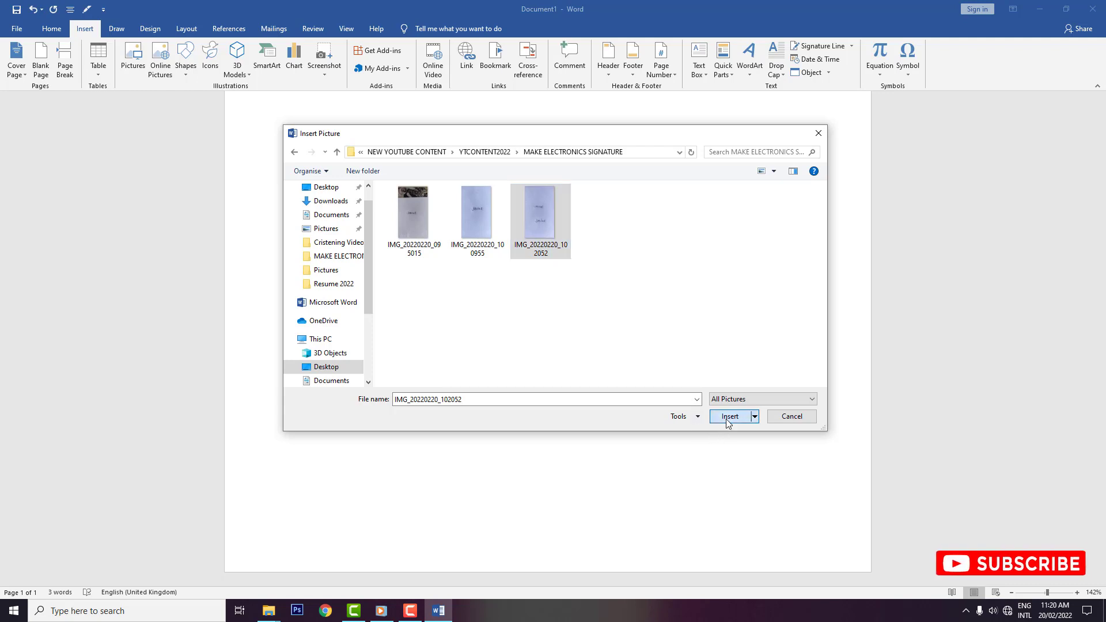
Step: Crop away the top and bottom of the photo around the signature
{"action": "key", "text": "ctrl+v"}
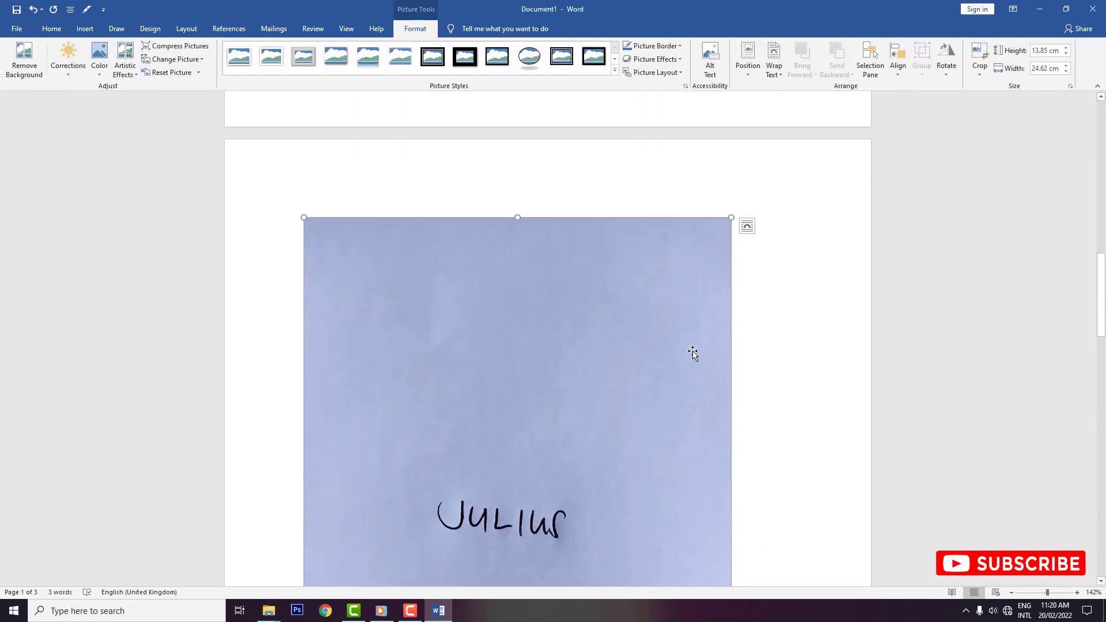
{"action": "right_click", "coordinate": [682, 269]}
{"action": "left_click", "coordinate": [716, 240]}
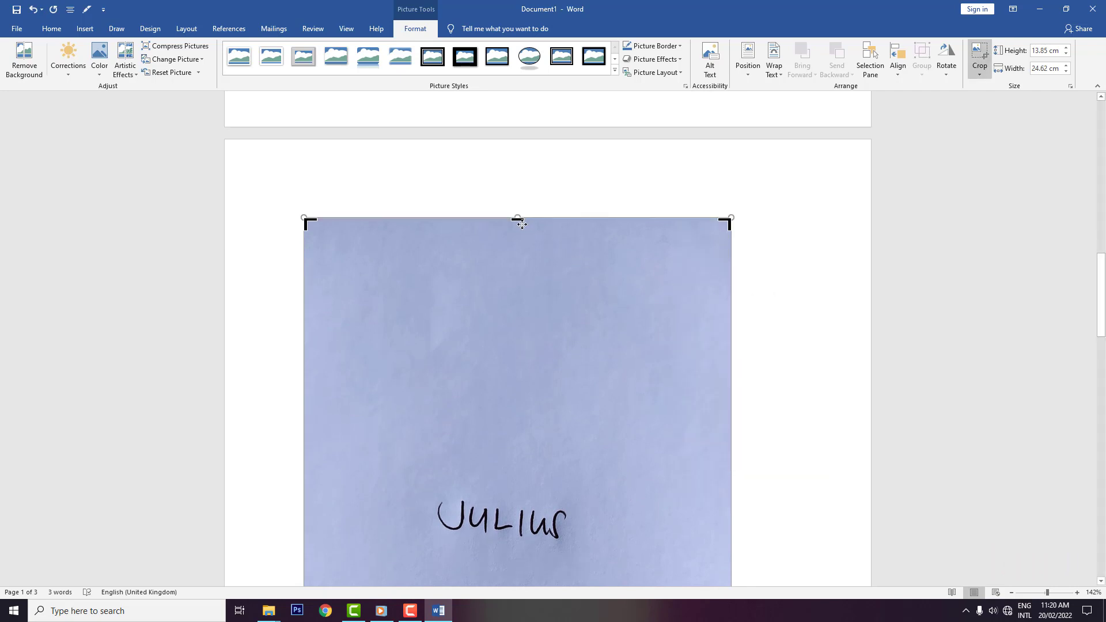
{"action": "left_click_drag", "start_coordinate": [518, 219], "coordinate": [502, 432]}
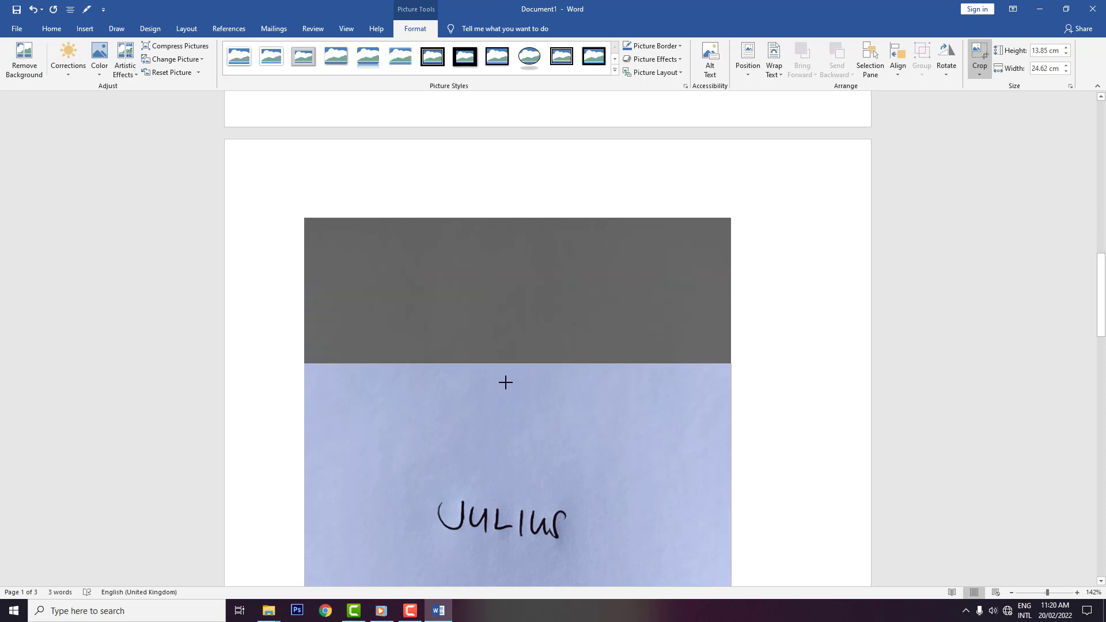
{"action": "scroll", "coordinate": [555, 382], "scroll_direction": "down", "scroll_amount": 3}
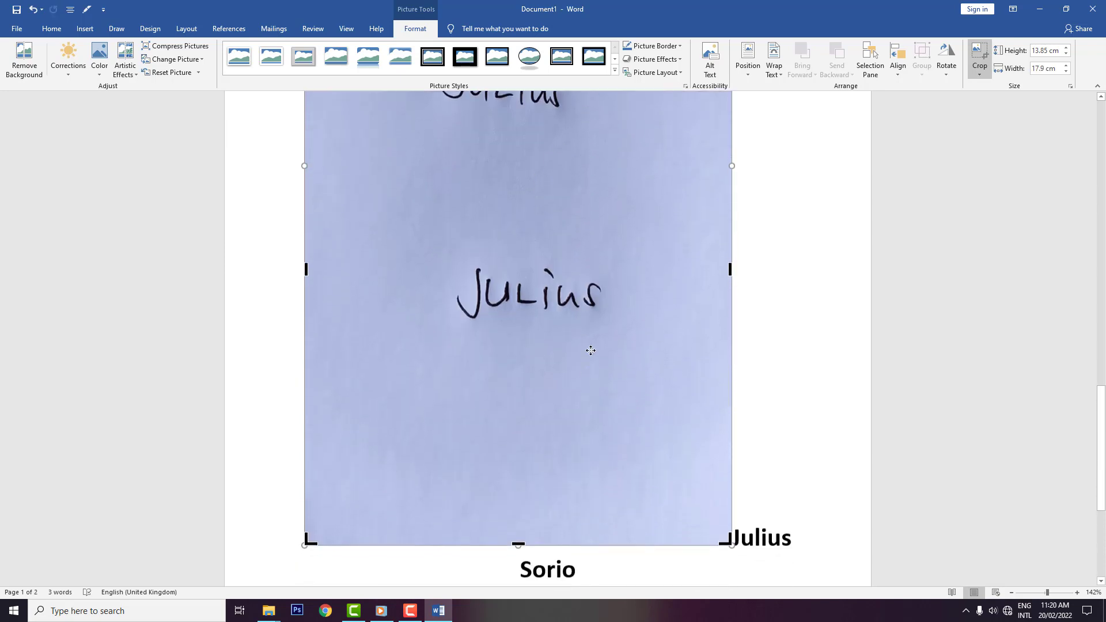
{"action": "left_click_drag", "start_coordinate": [505, 542], "coordinate": [484, 167]}
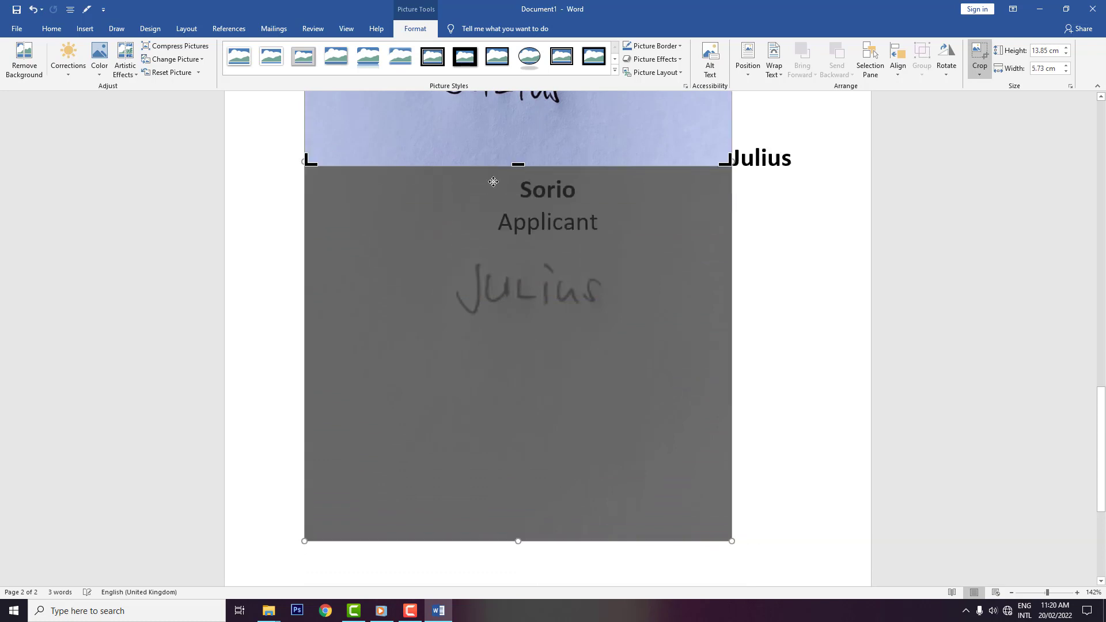
{"action": "scroll", "coordinate": [635, 321], "scroll_direction": "up", "scroll_amount": 1}
{"action": "scroll", "coordinate": [669, 342], "scroll_direction": "up", "scroll_amount": 3}
{"action": "scroll", "coordinate": [669, 342], "scroll_direction": "up", "scroll_amount": 1}
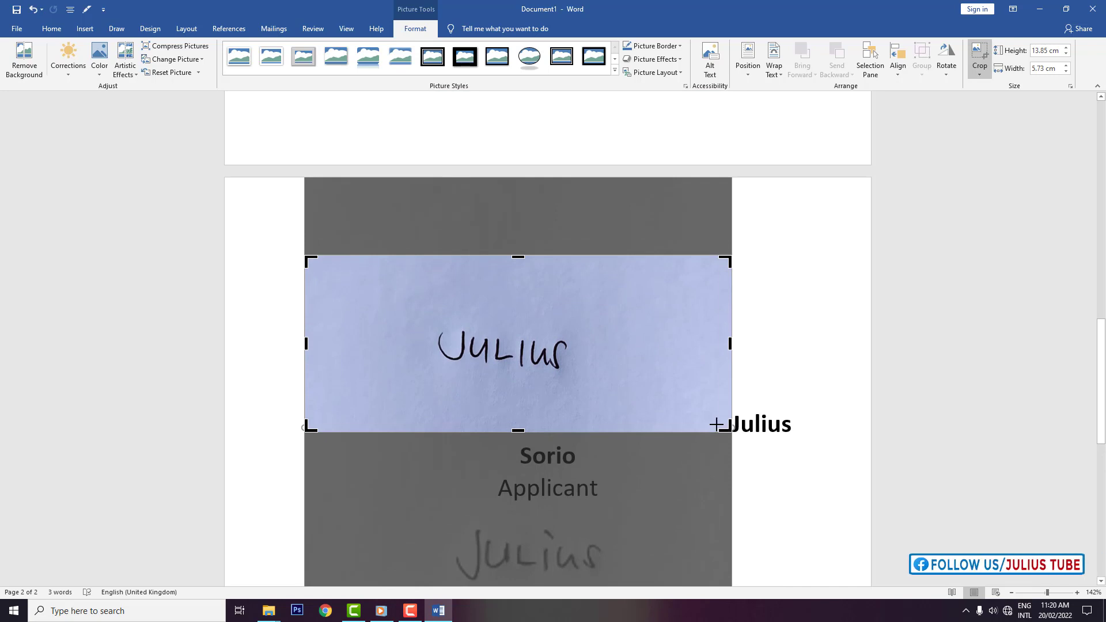
Step: Fine-trim all four crop edges tight to the handwritten signature
{"action": "left_click_drag", "start_coordinate": [727, 427], "coordinate": [618, 406]}
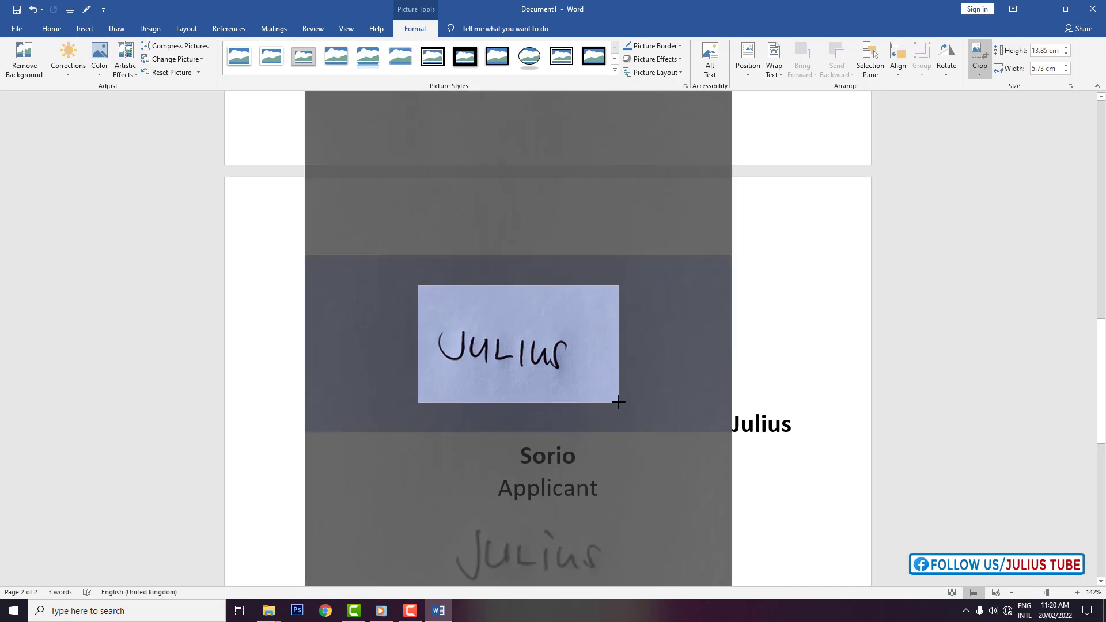
{"action": "left_click_drag", "start_coordinate": [582, 315], "coordinate": [558, 326]}
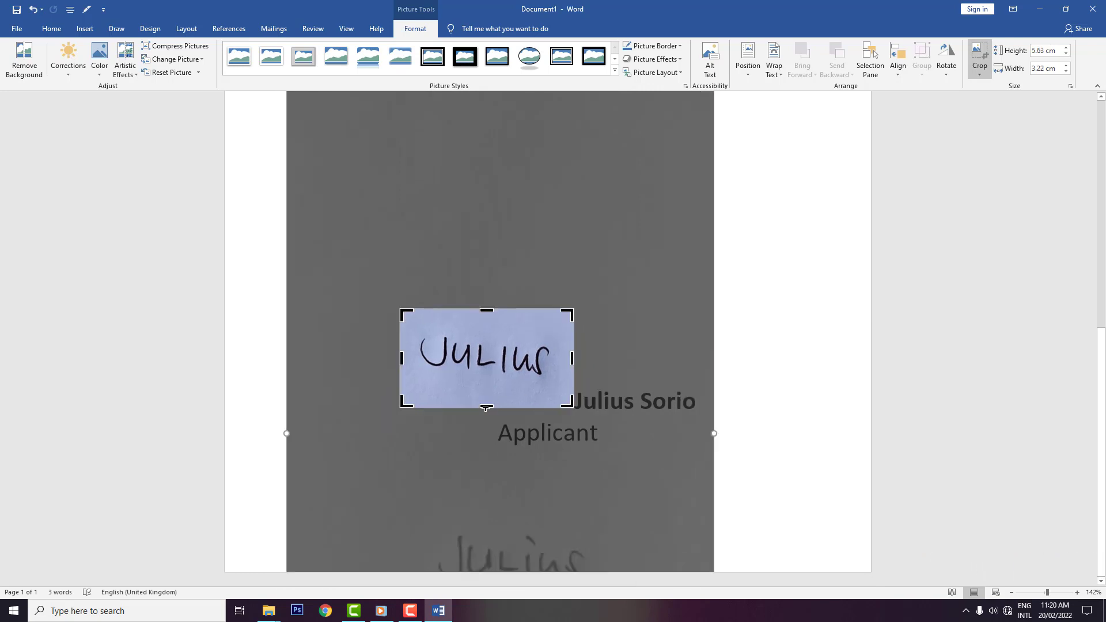
{"action": "left_click_drag", "start_coordinate": [402, 358], "coordinate": [404, 357]}
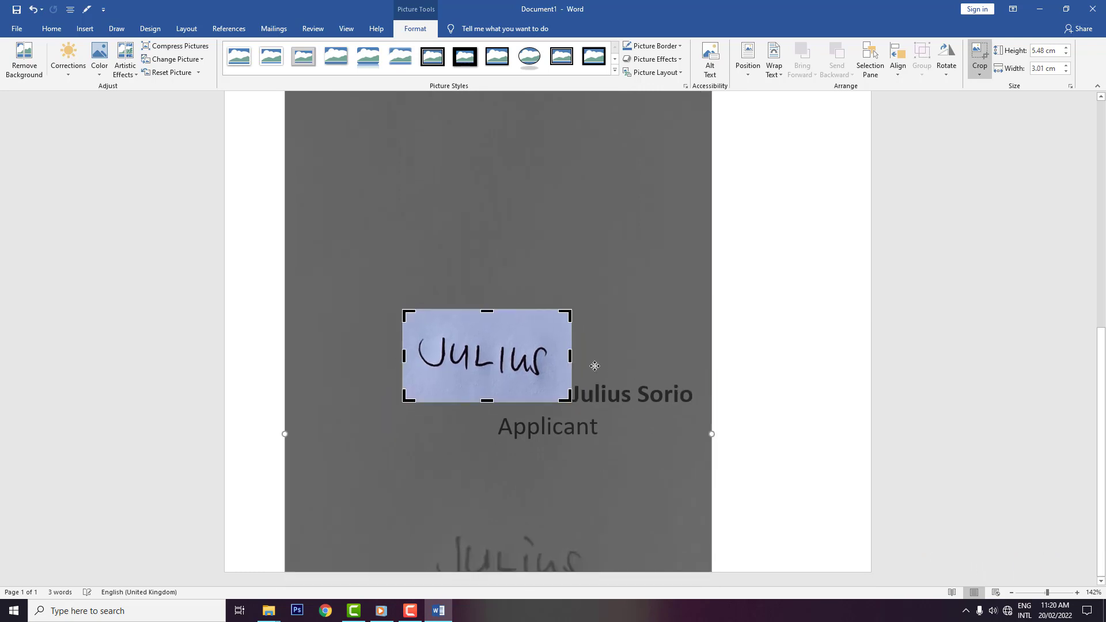
{"action": "left_click_drag", "start_coordinate": [574, 357], "coordinate": [568, 359]}
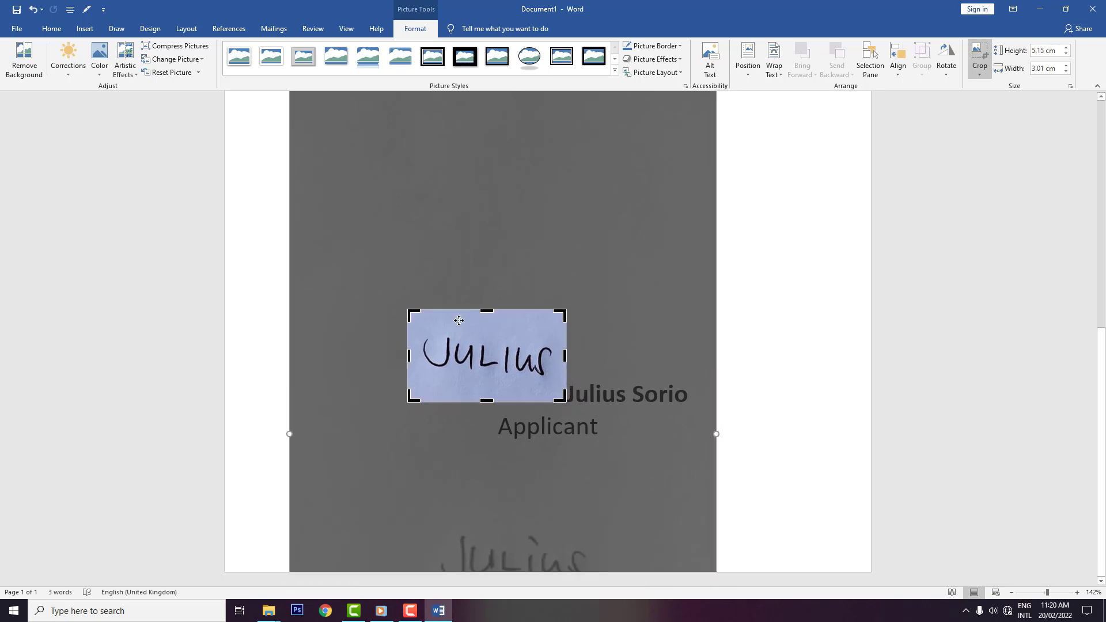
{"action": "left_click_drag", "start_coordinate": [486, 311], "coordinate": [486, 316]}
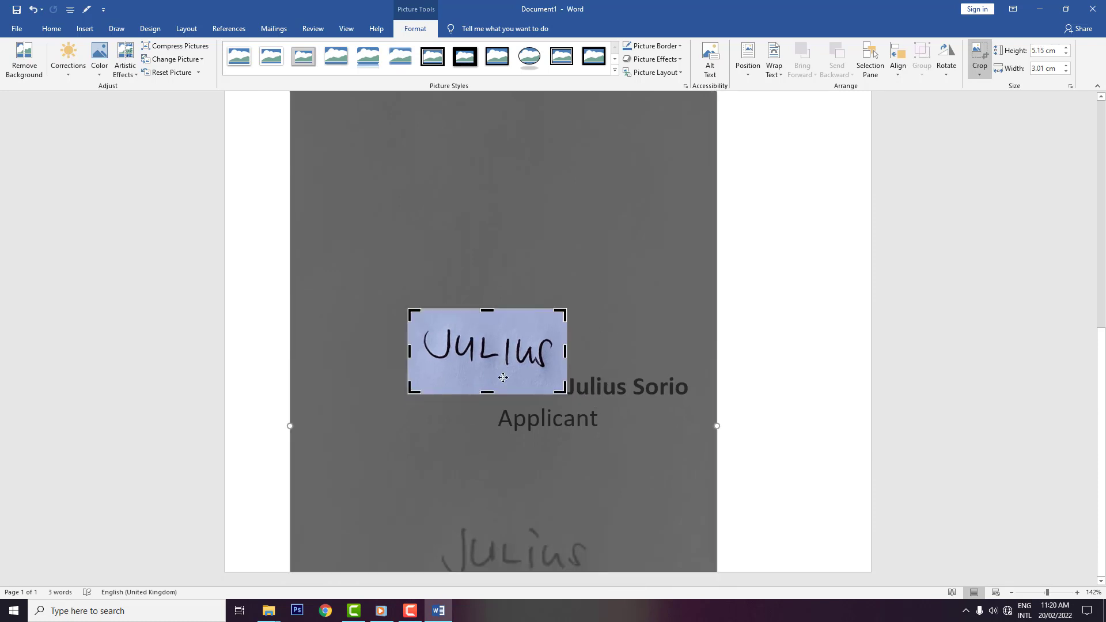
{"action": "left_click_drag", "start_coordinate": [486, 396], "coordinate": [486, 387]}
Step: Apply the crop and set the picture's wrapping to In Front of Text
{"action": "left_click", "coordinate": [519, 403]}
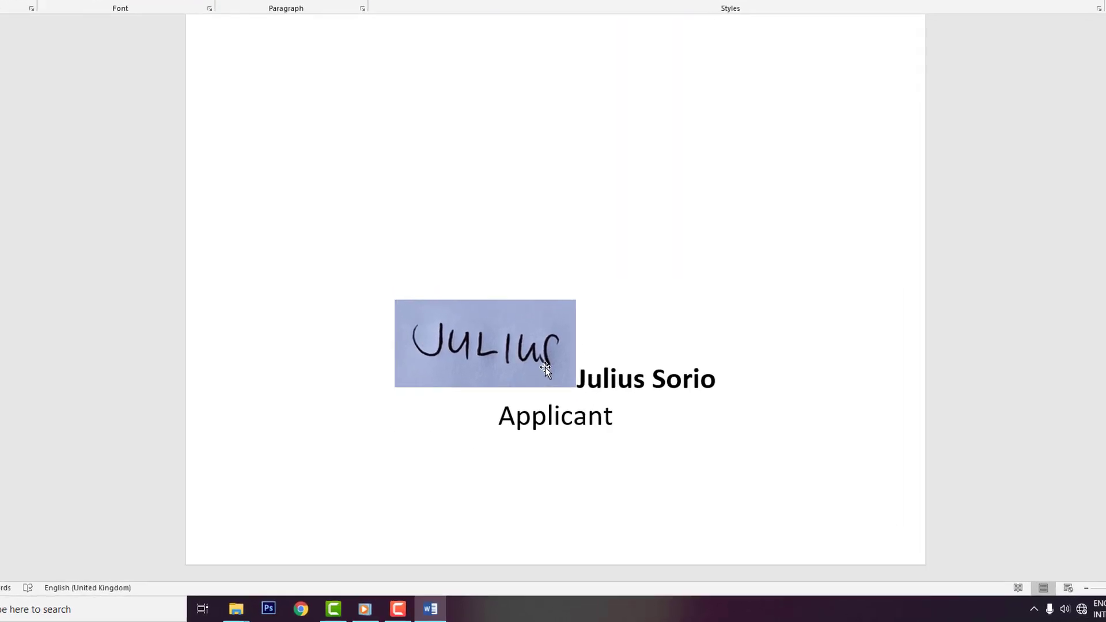
{"action": "right_click", "coordinate": [563, 317]}
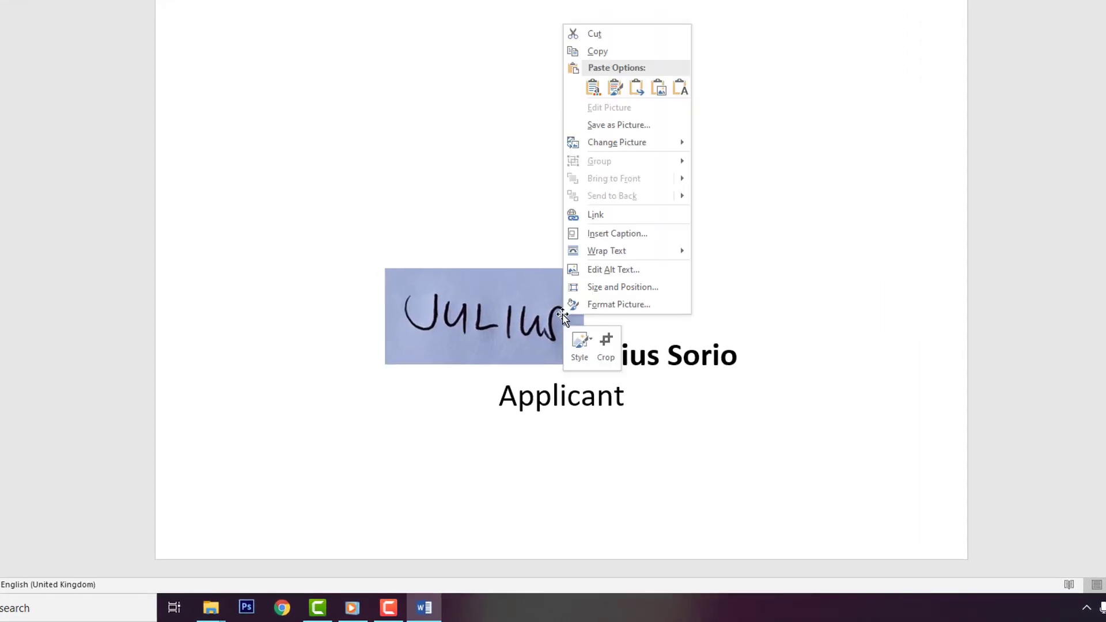
{"action": "mouse_move", "coordinate": [607, 250]}
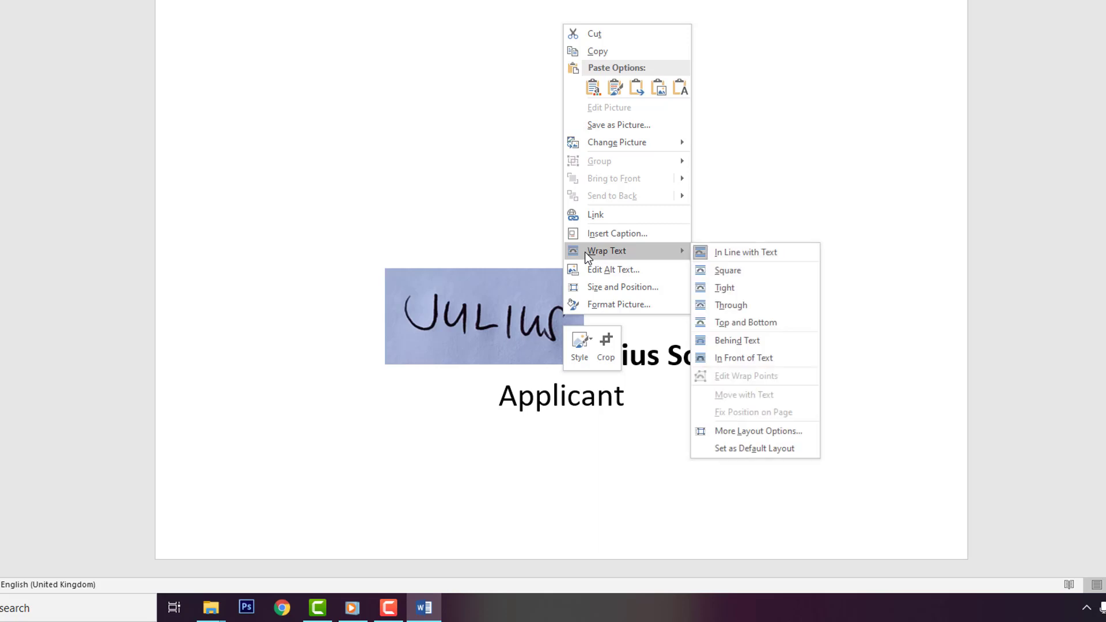
{"action": "left_click", "coordinate": [739, 254]}
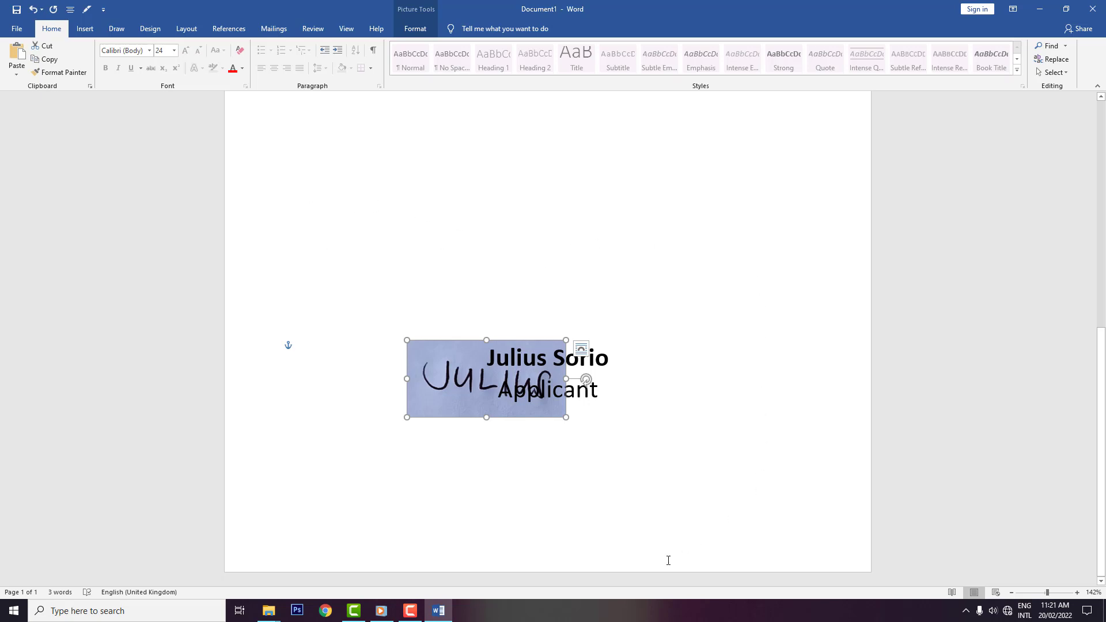
Step: Move the signature picture above the name line
{"action": "scroll", "coordinate": [507, 227], "scroll_direction": "up", "scroll_amount": 3}
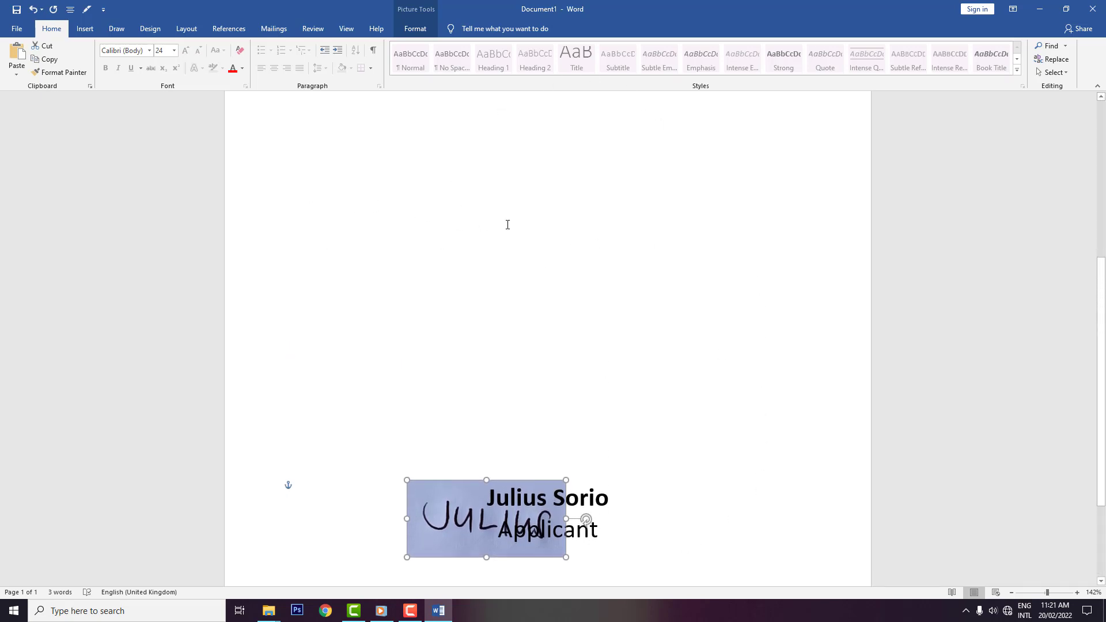
{"action": "scroll", "coordinate": [536, 254], "scroll_direction": "down", "scroll_amount": 2}
{"action": "scroll", "coordinate": [634, 270], "scroll_direction": "up", "scroll_amount": 2}
{"action": "scroll", "coordinate": [603, 304], "scroll_direction": "up", "scroll_amount": 2}
{"action": "scroll", "coordinate": [531, 266], "scroll_direction": "up", "scroll_amount": 1}
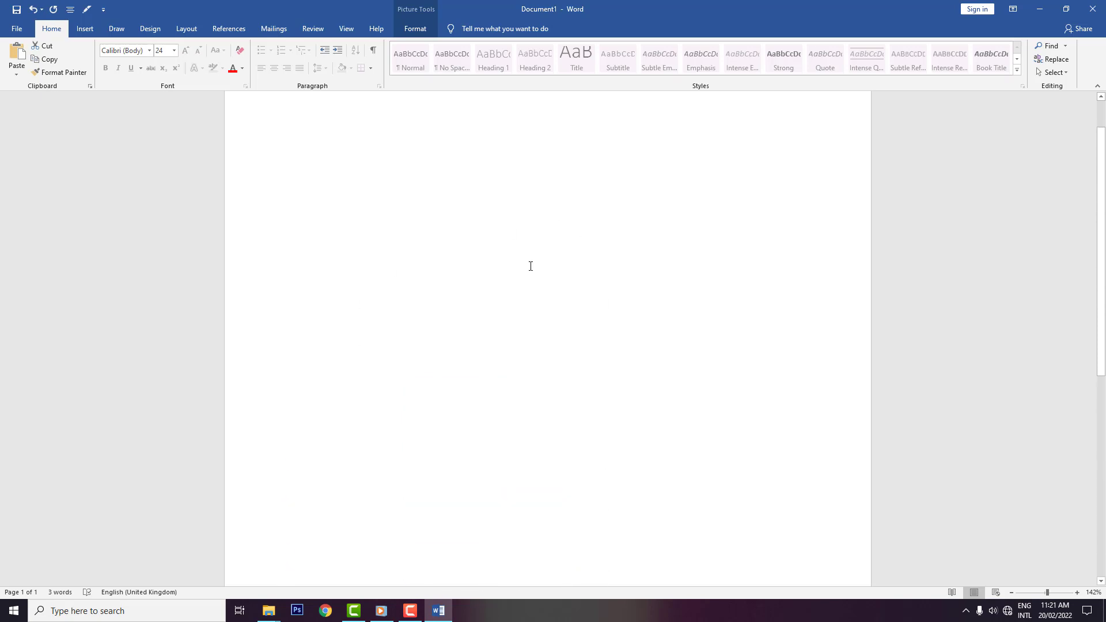
{"action": "scroll", "coordinate": [531, 267], "scroll_direction": "down", "scroll_amount": 5}
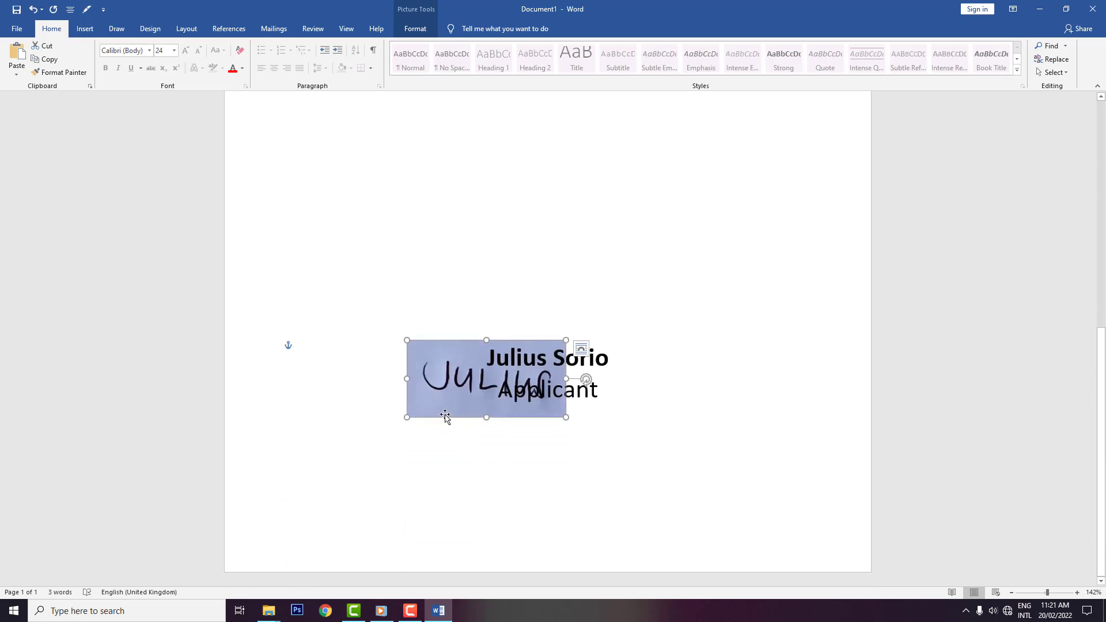
{"action": "mouse_move", "coordinate": [445, 415]}
{"action": "left_mouse_down"}
{"action": "mouse_move", "coordinate": [441, 262]}
{"action": "mouse_move", "coordinate": [506, 336]}
{"action": "mouse_move", "coordinate": [504, 365]}
{"action": "left_mouse_up"}
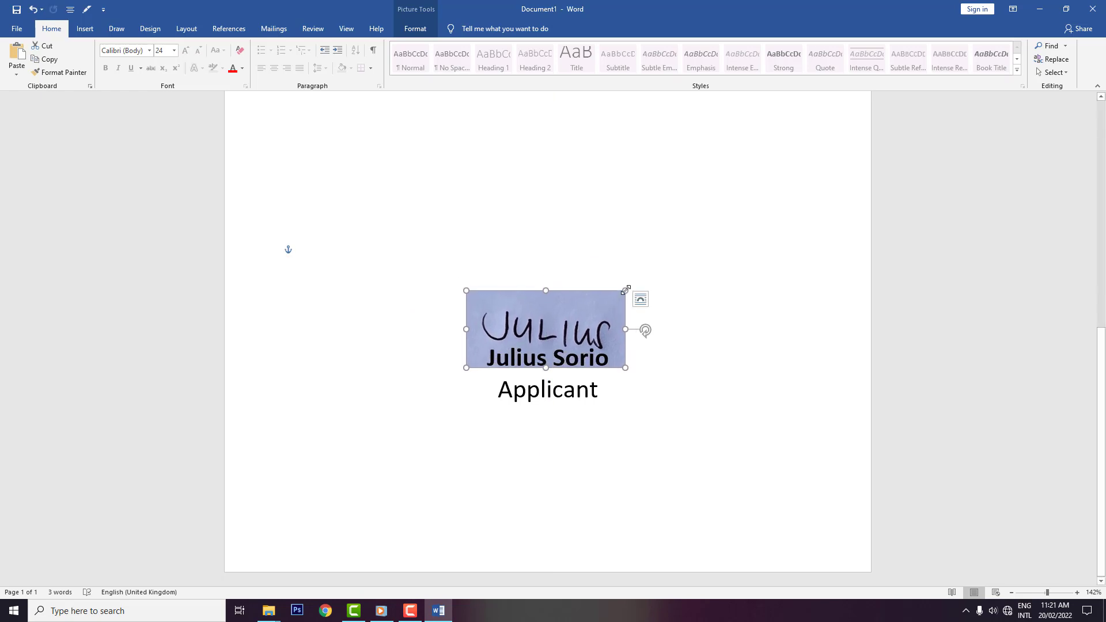
Step: Shrink the signature picture by its corner handle and reselect it
{"action": "left_click_drag", "start_coordinate": [626, 291], "coordinate": [599, 322]}
{"action": "left_click", "coordinate": [681, 404]}
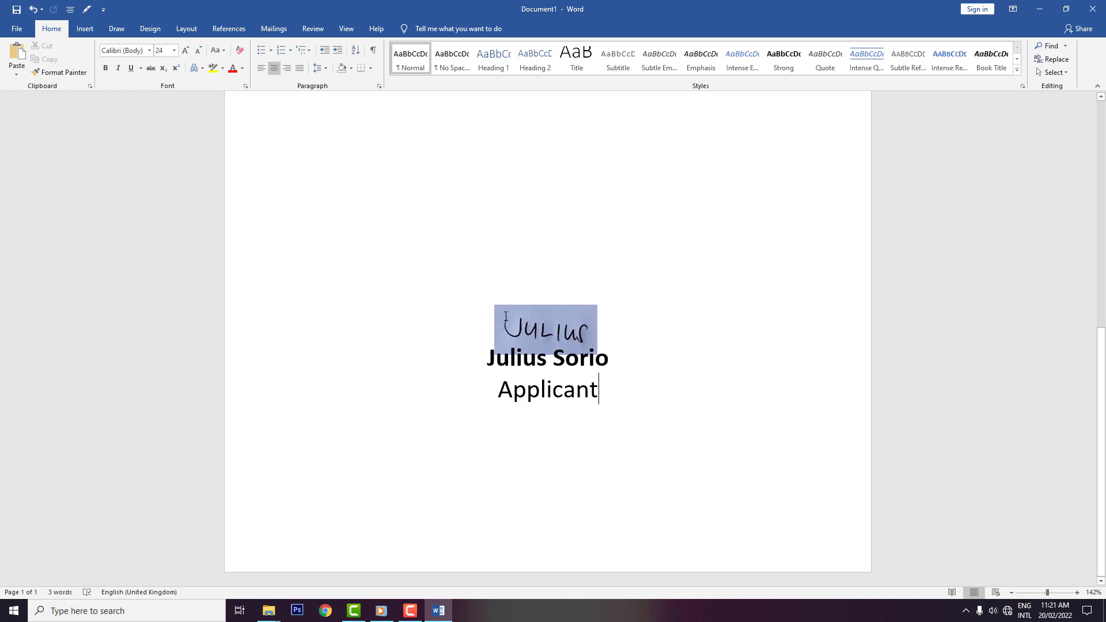
{"action": "left_click", "coordinate": [572, 329]}
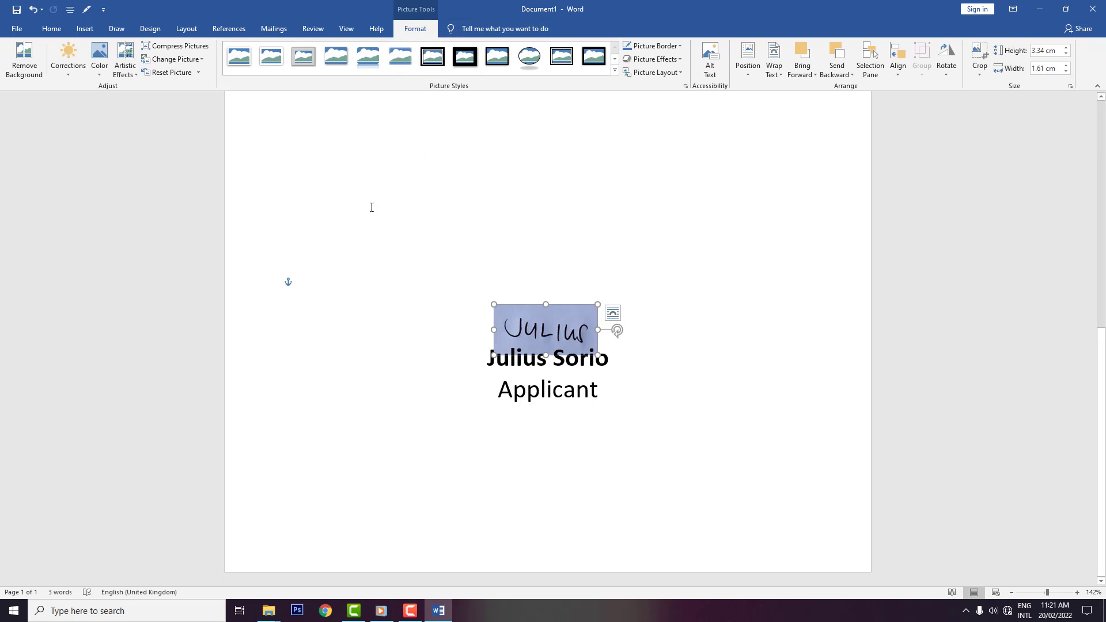
Step: Recolour the signature picture to Black and White: 50%
{"action": "left_click", "coordinate": [100, 78]}
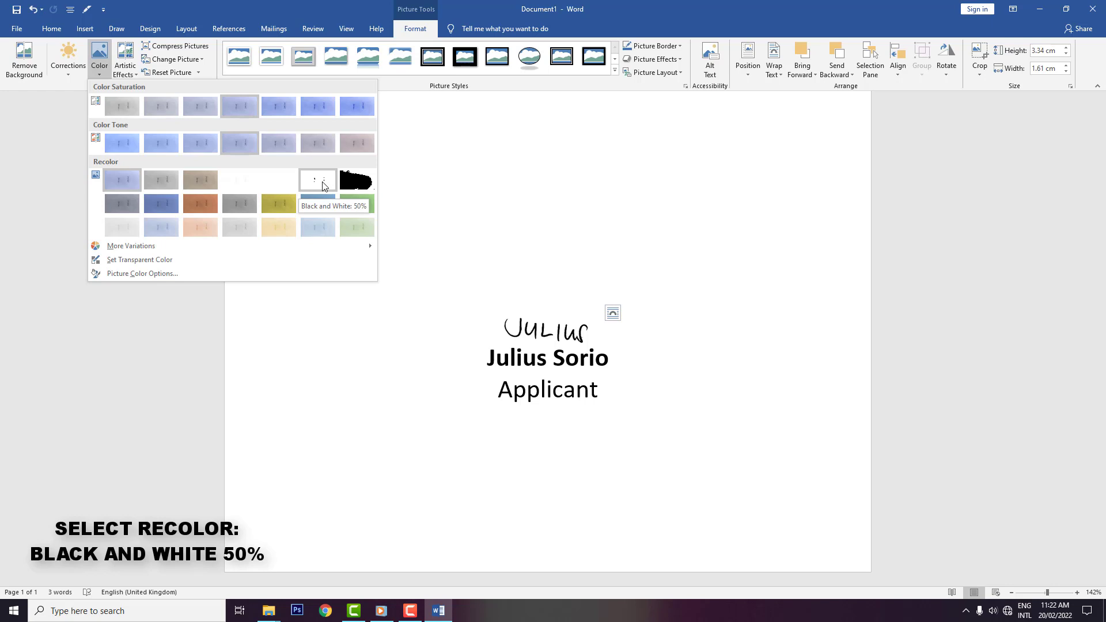
{"action": "left_click", "coordinate": [324, 187]}
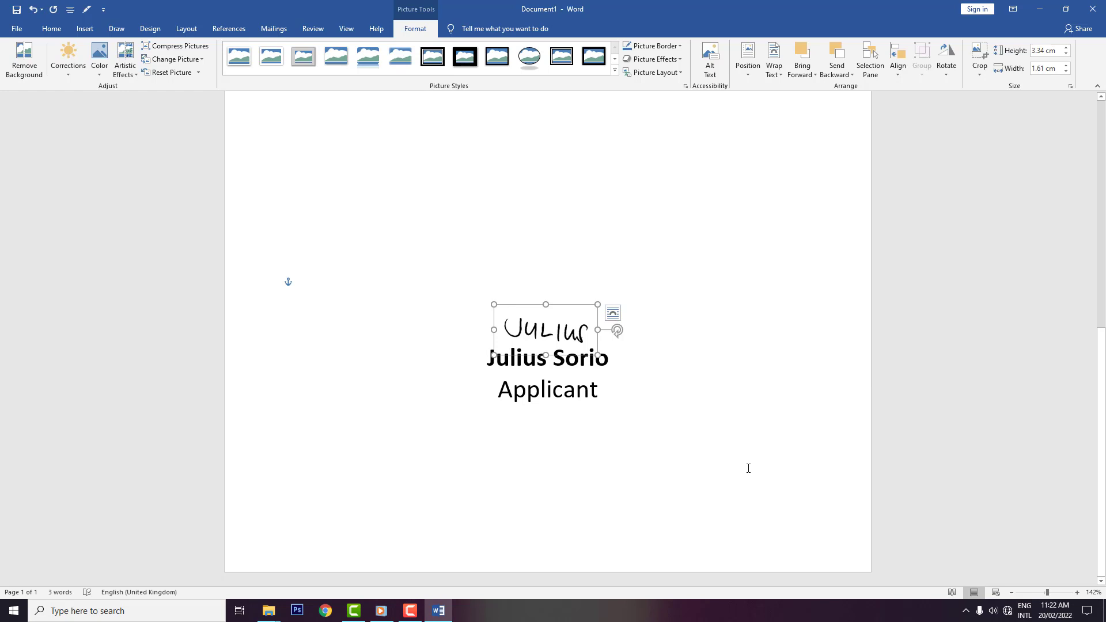
Step: Nudge the black-and-white signature down onto the bold name line above 'Applicant', then deselect it
{"action": "key", "text": "Down"}
{"action": "key", "text": "Down"}
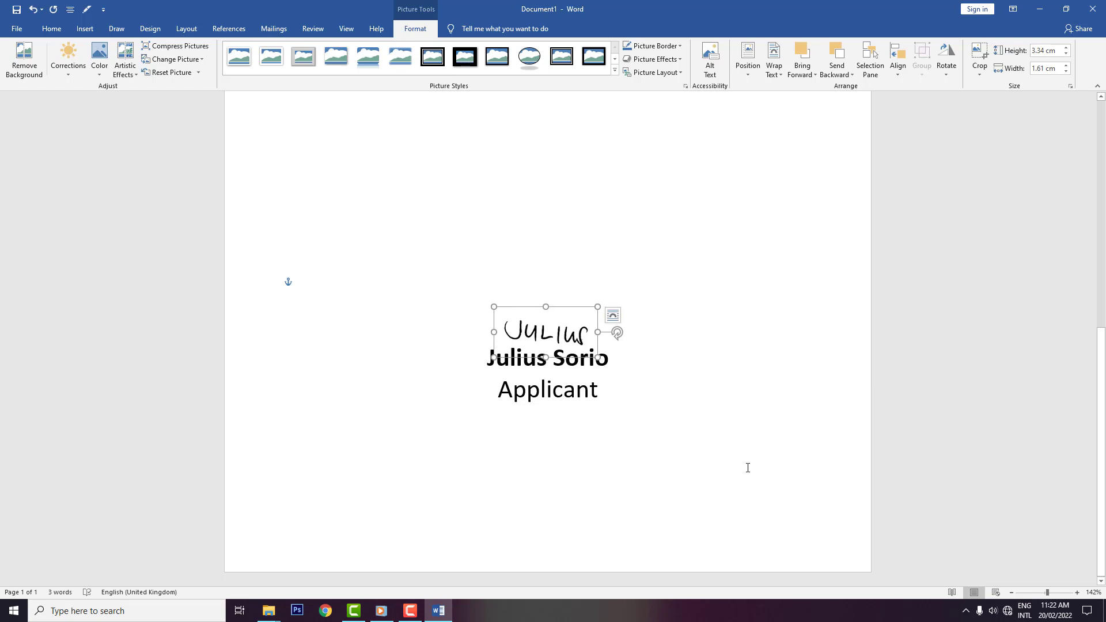
{"action": "key", "text": "Down"}
{"action": "key", "text": "Left"}
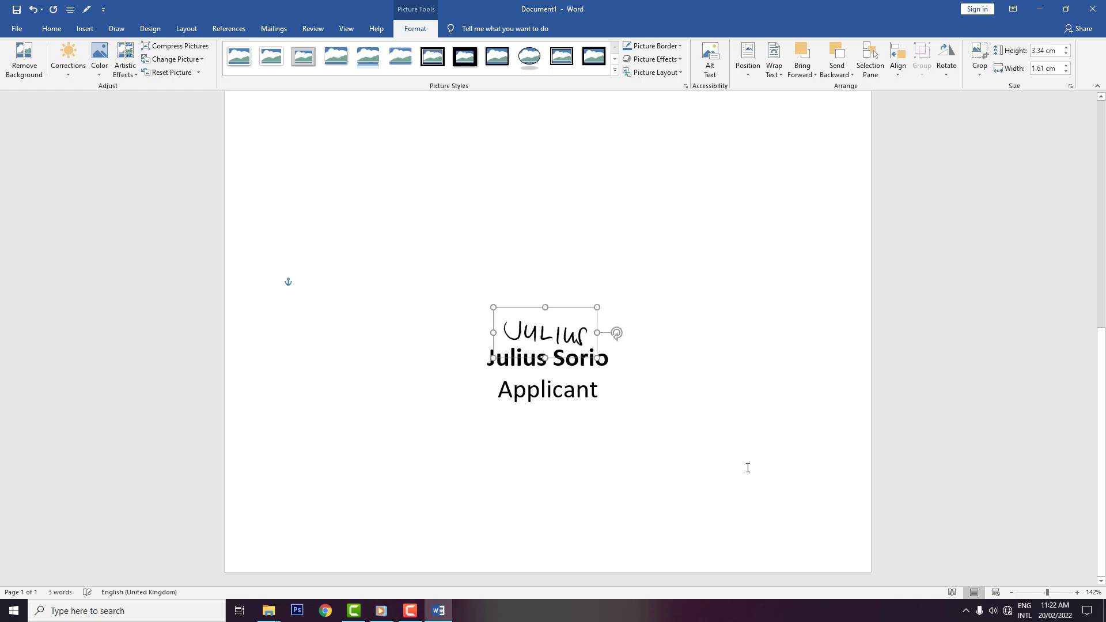
{"action": "key", "text": "Left"}
{"action": "key", "text": "Down"}
{"action": "key", "text": "Left"}
{"action": "key", "text": "Down"}
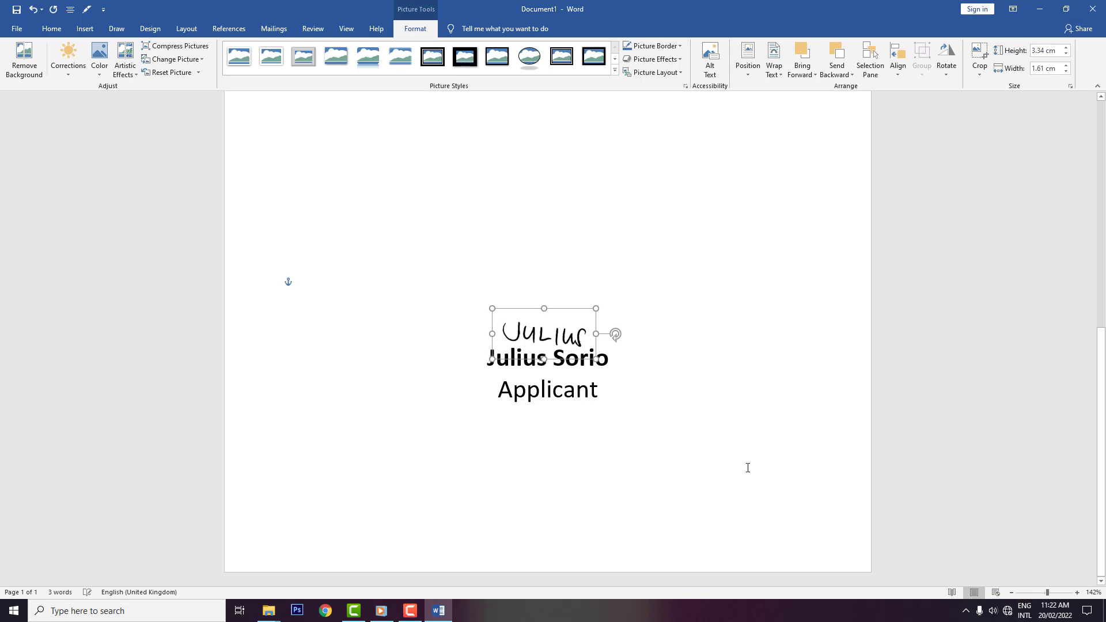
{"action": "key", "text": "Right"}
{"action": "key", "text": "Down"}
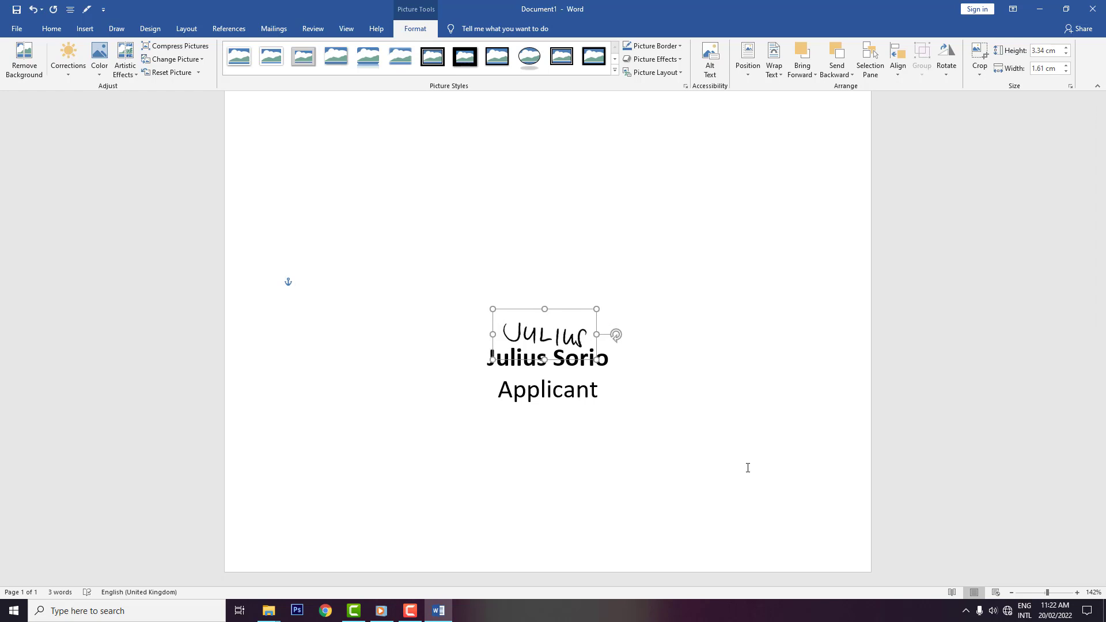
{"action": "key", "text": "Down"}
{"action": "key", "text": "Right"}
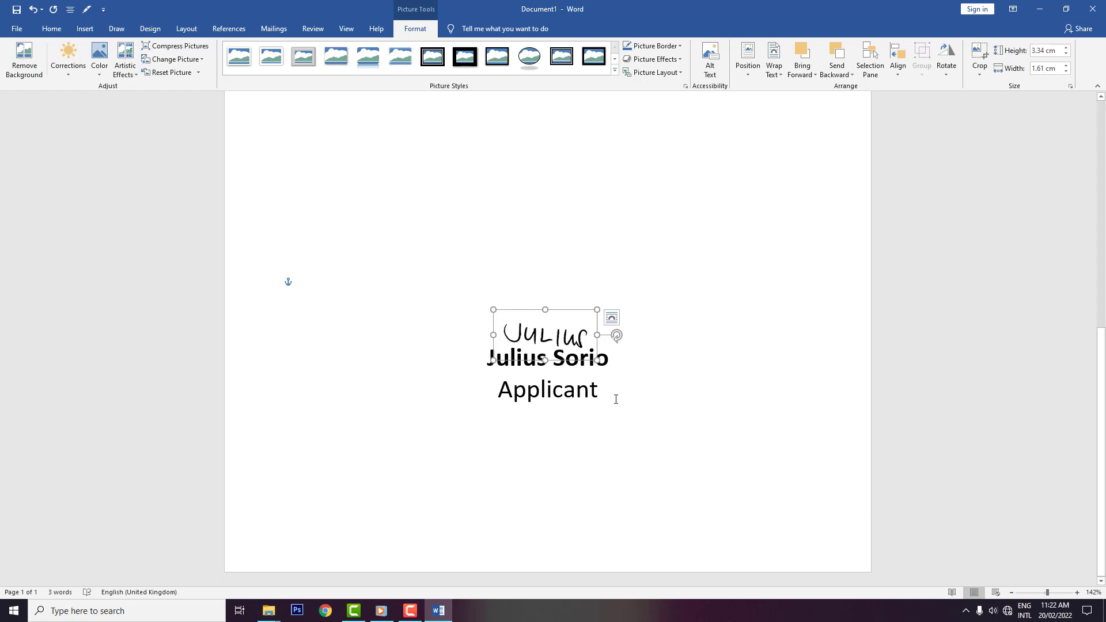
{"action": "left_click", "coordinate": [614, 404]}
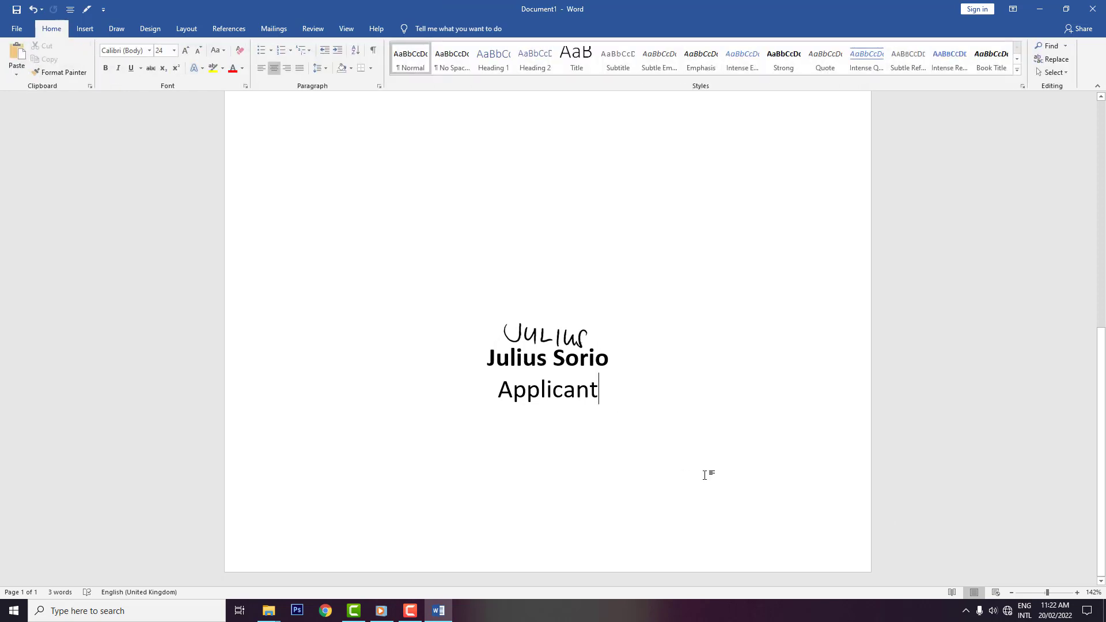